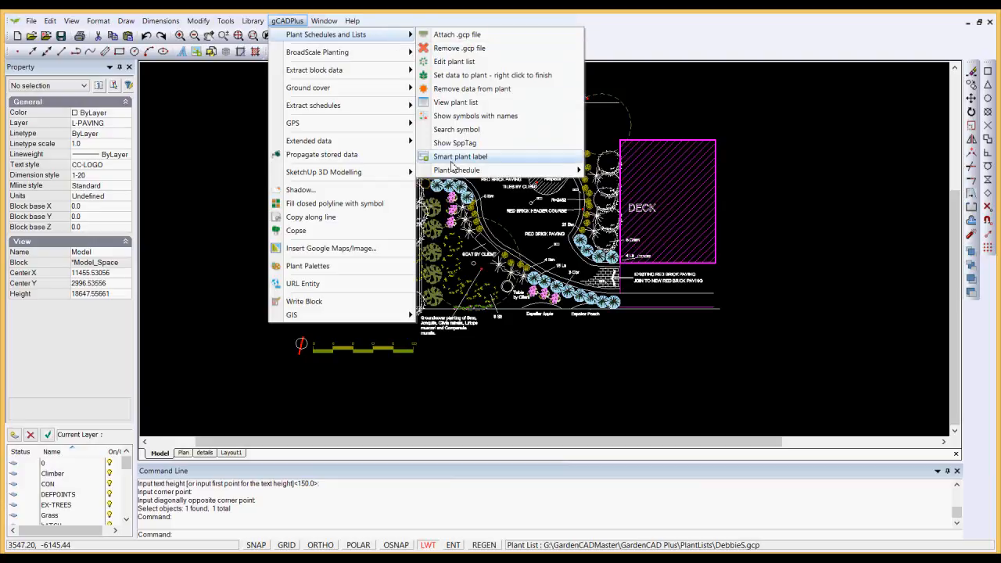
# - Draw a standard plant schedule with a text height of 150 in the empty area beside the deck
pyautogui.moveTo(496, 171)
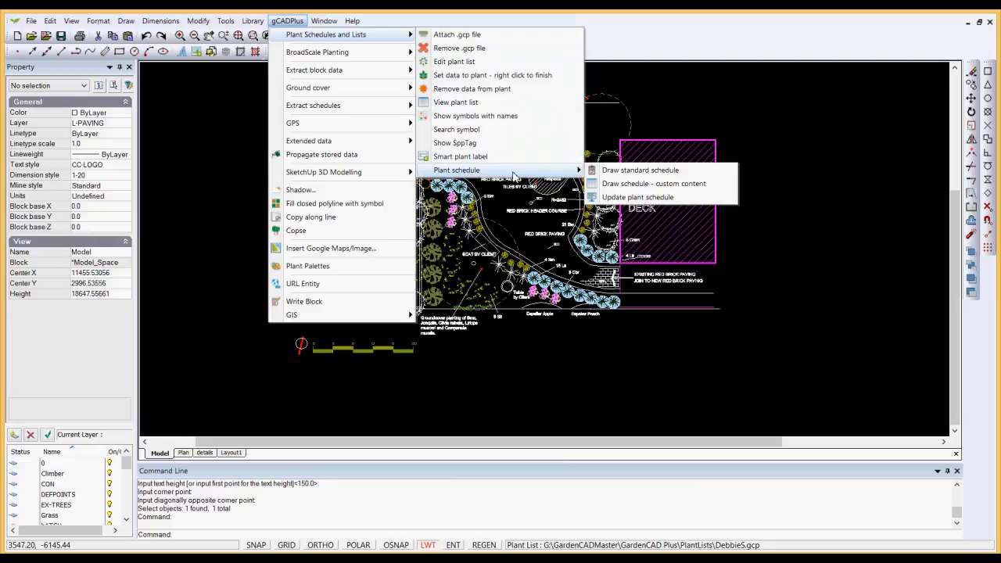
pyautogui.click(631, 171)
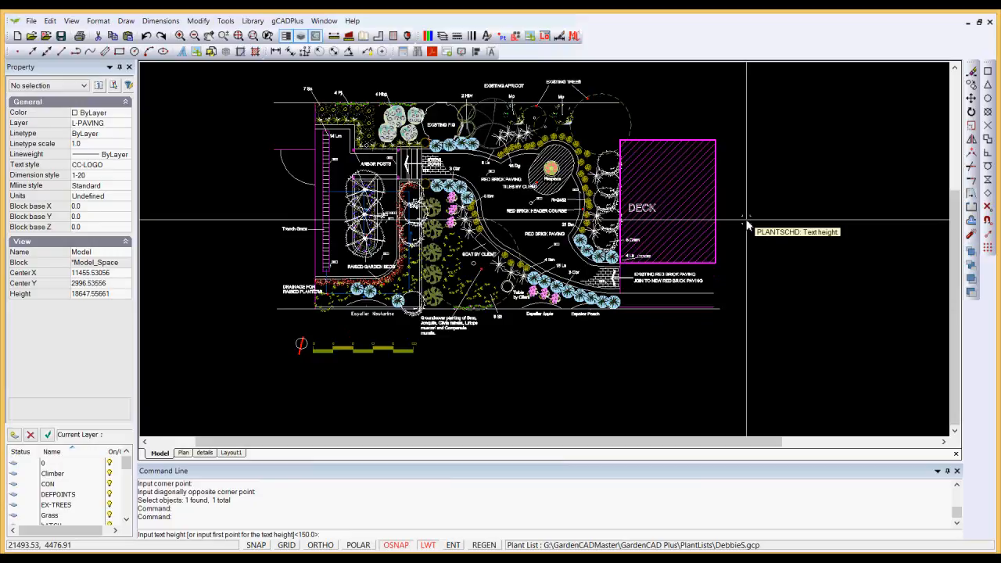
pyautogui.press('Return')
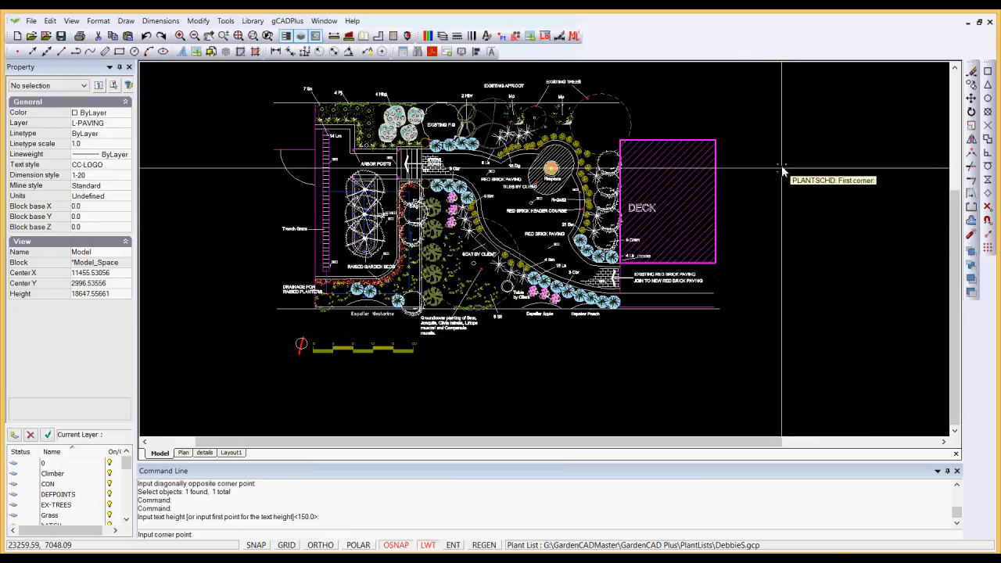
pyautogui.click(758, 122)
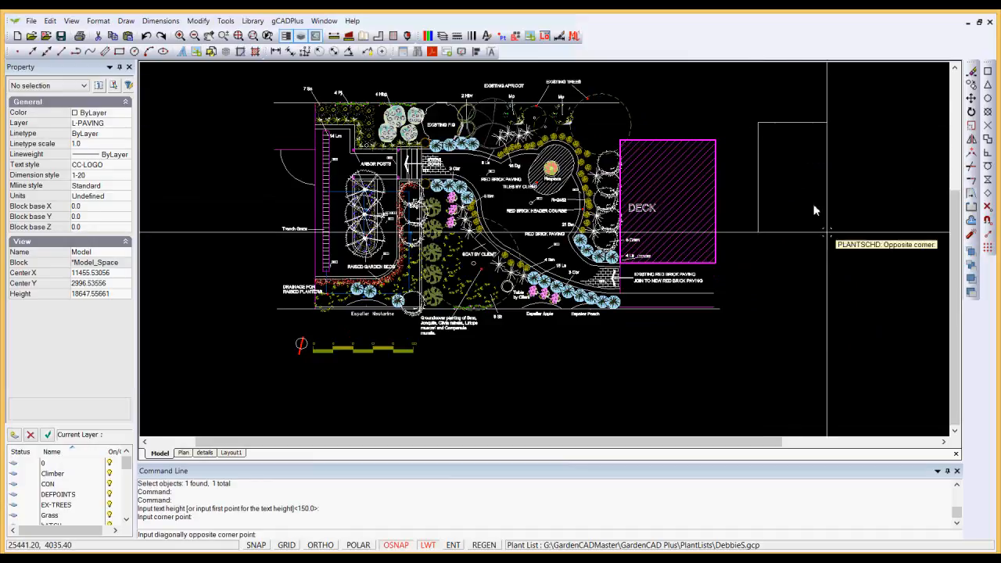
pyautogui.click(876, 313)
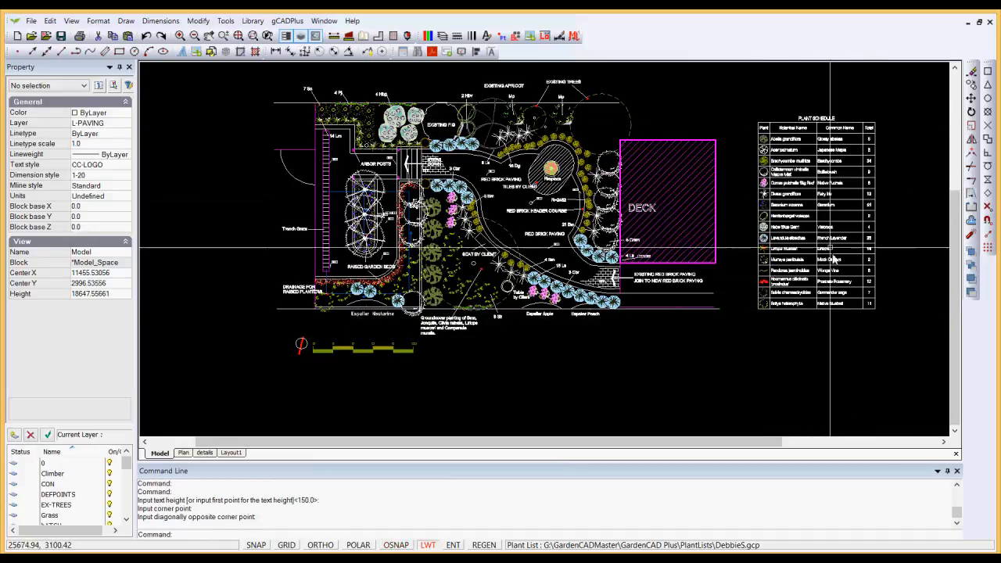
# - Examine the plant symbols, botanical and common names, and totals in the plant schedule
pyautogui.scroll(2, 790, 176)
pyautogui.scroll(1, 790, 176)
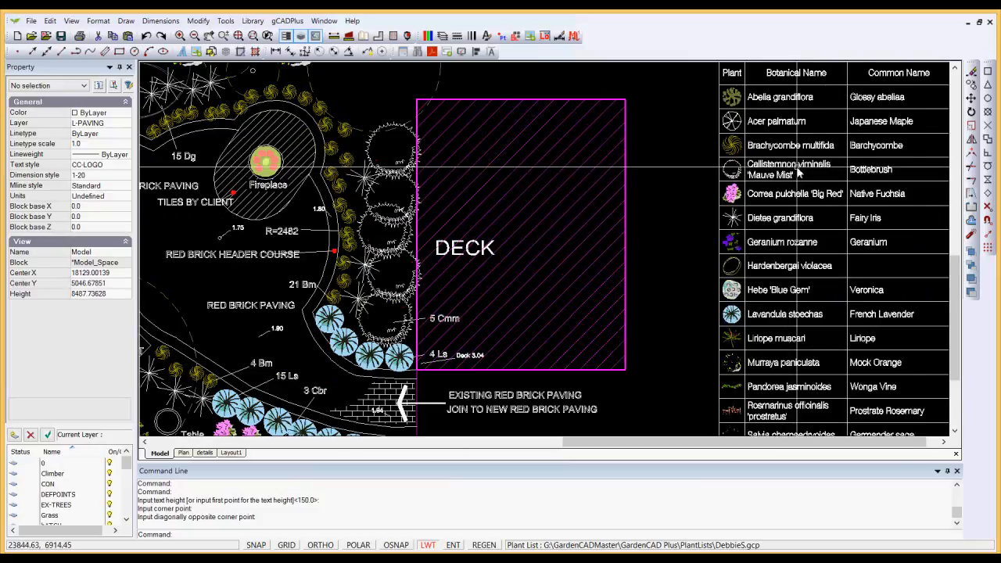
pyautogui.scroll(1, 795, 175)
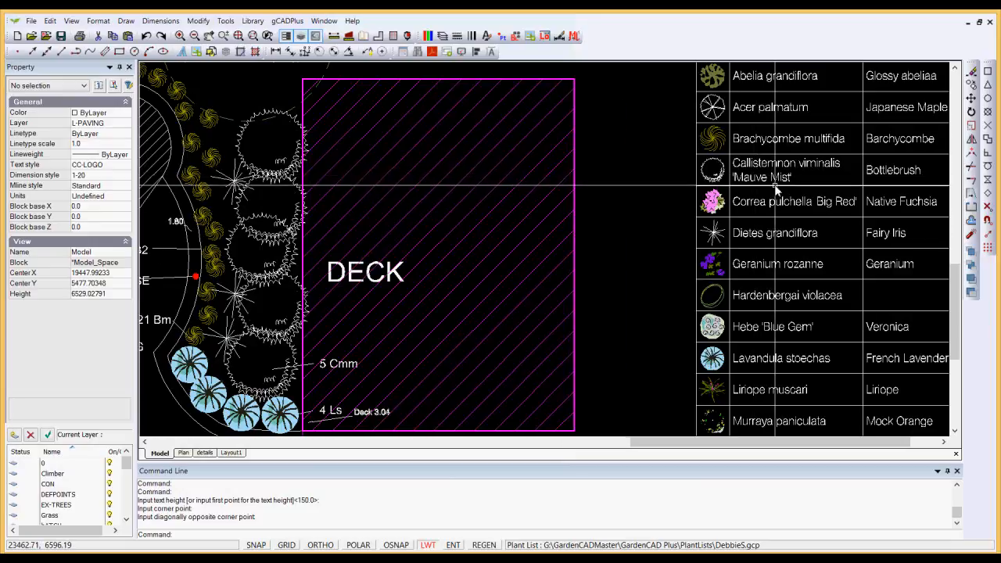
pyautogui.scroll(-2, 778, 183)
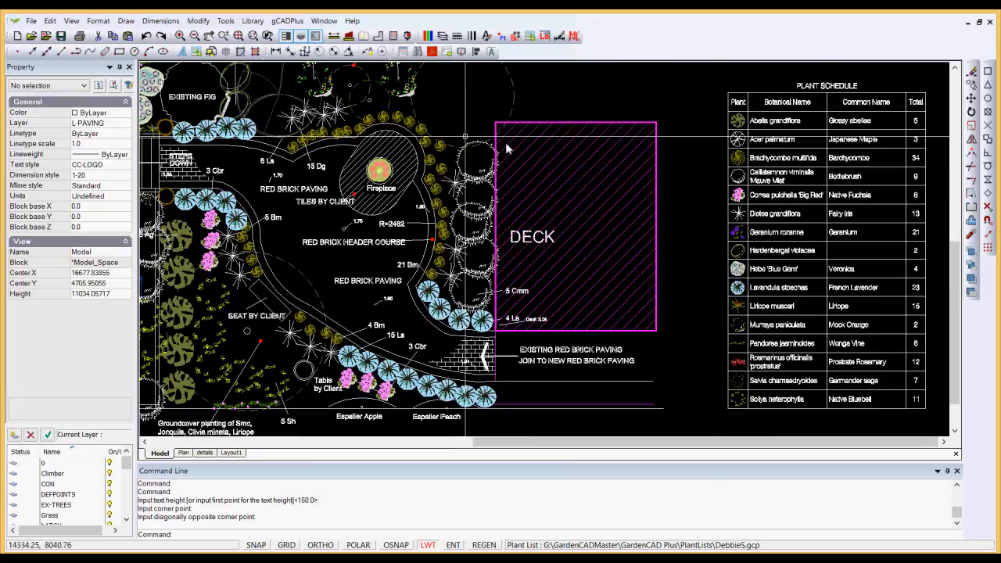
pyautogui.click(287, 22)
pyautogui.moveTo(388, 37)
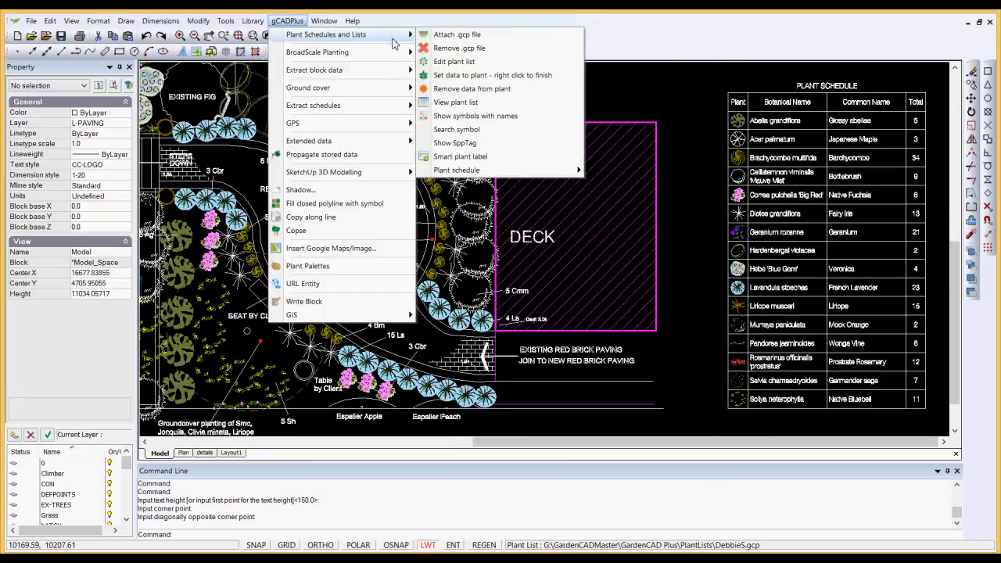
pyautogui.moveTo(555, 173)
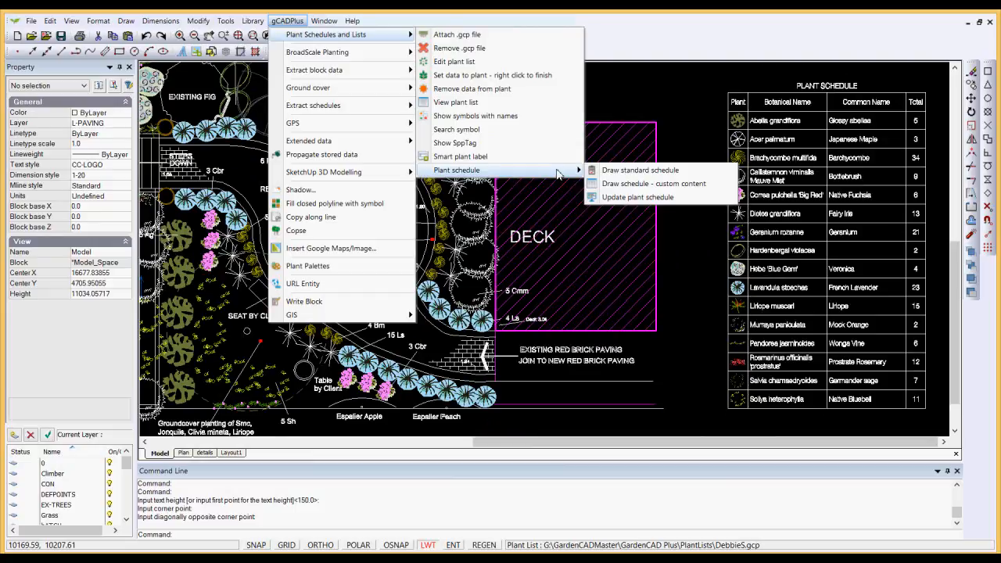
pyautogui.click(675, 98)
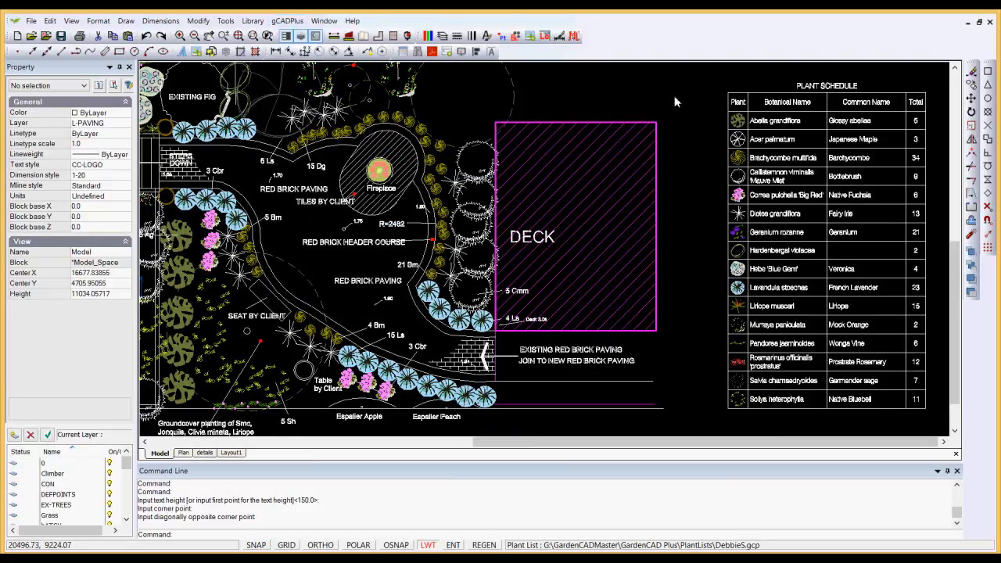
pyautogui.click(682, 139)
# - Explode the plant schedule block beside the deck
pyautogui.scroll(-2, 698, 178)
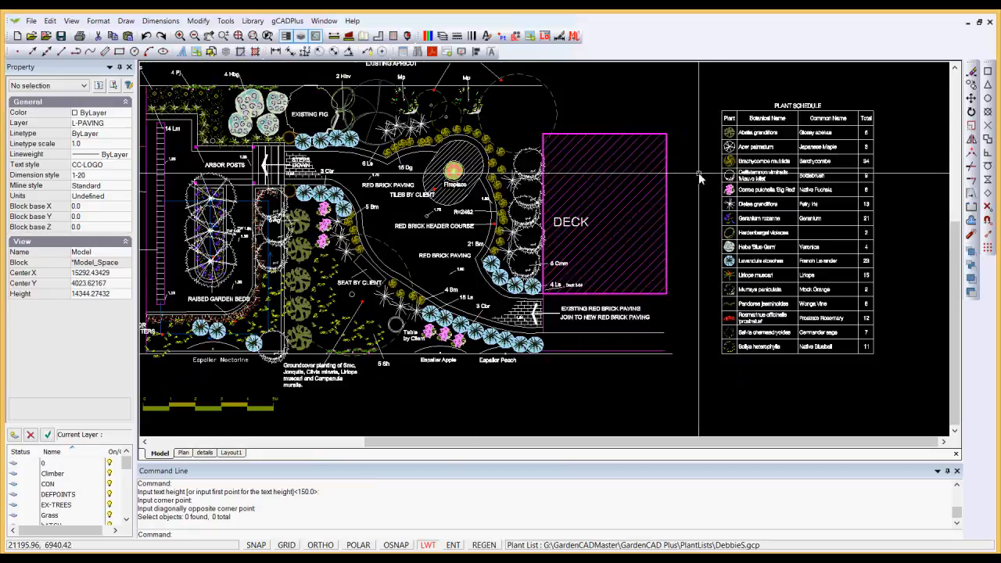
pyautogui.scroll(-3, 699, 178)
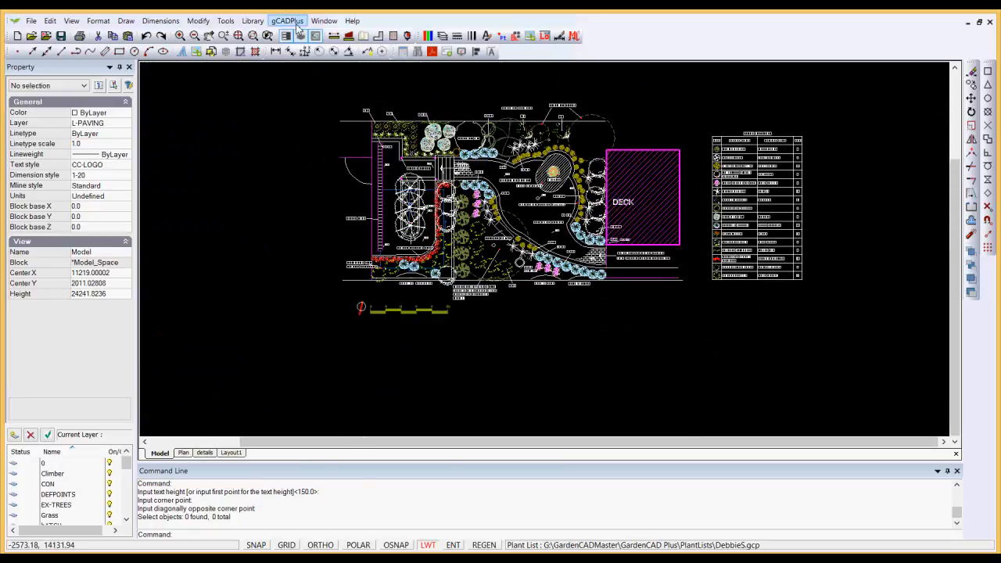
pyautogui.click(747, 187)
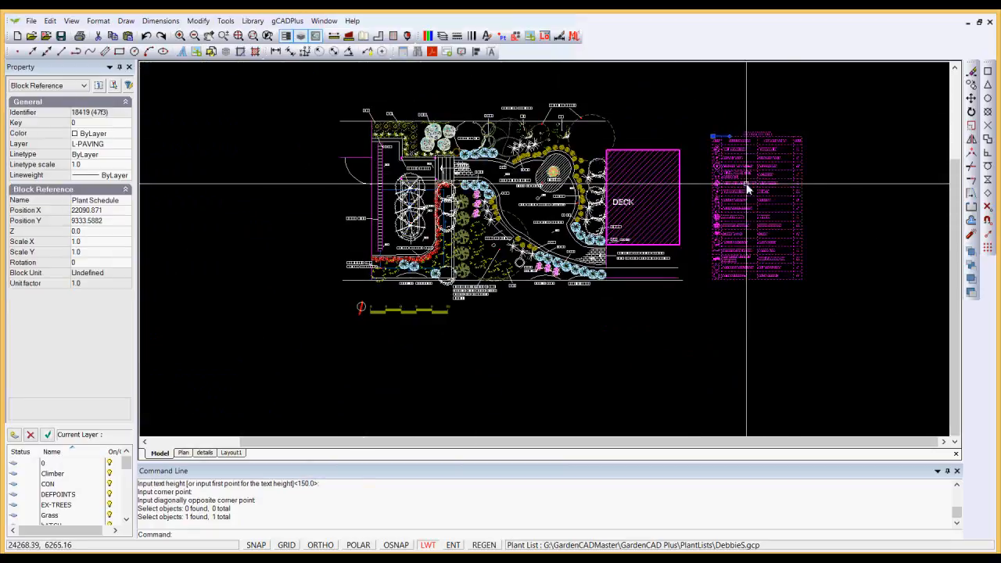
pyautogui.rightClick(747, 188)
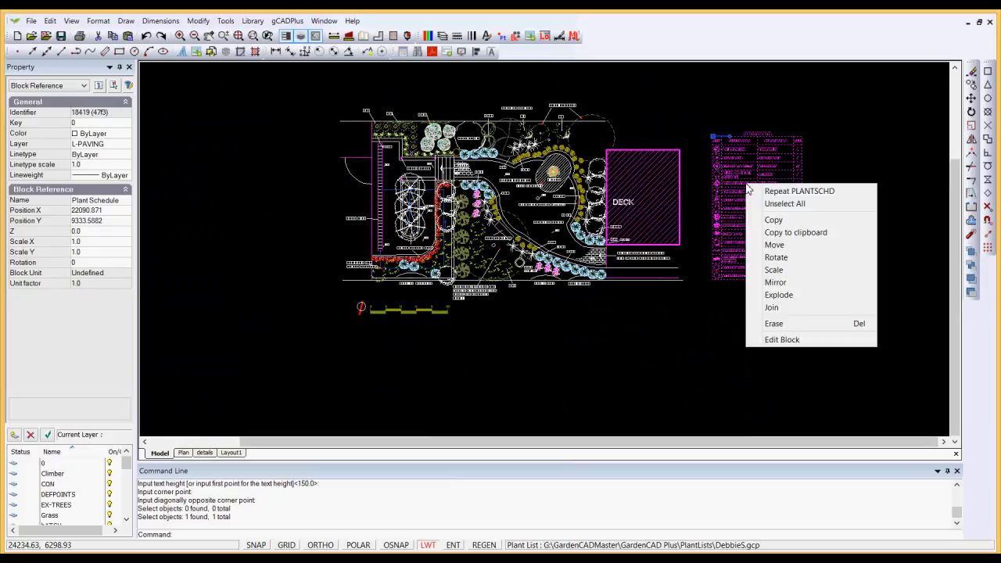
pyautogui.click(787, 297)
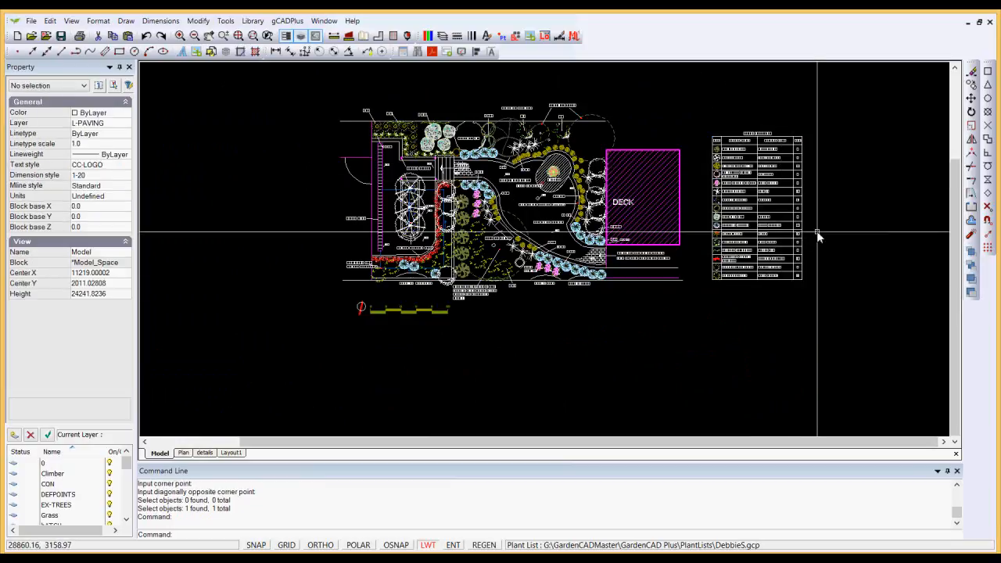
# - Set up a custom-content plant schedule without plant symbols or red circle markers, including codes, botanical names and common names in separate columns
pyautogui.moveTo(817, 234); pyautogui.dragTo(585, 261, button='middle')
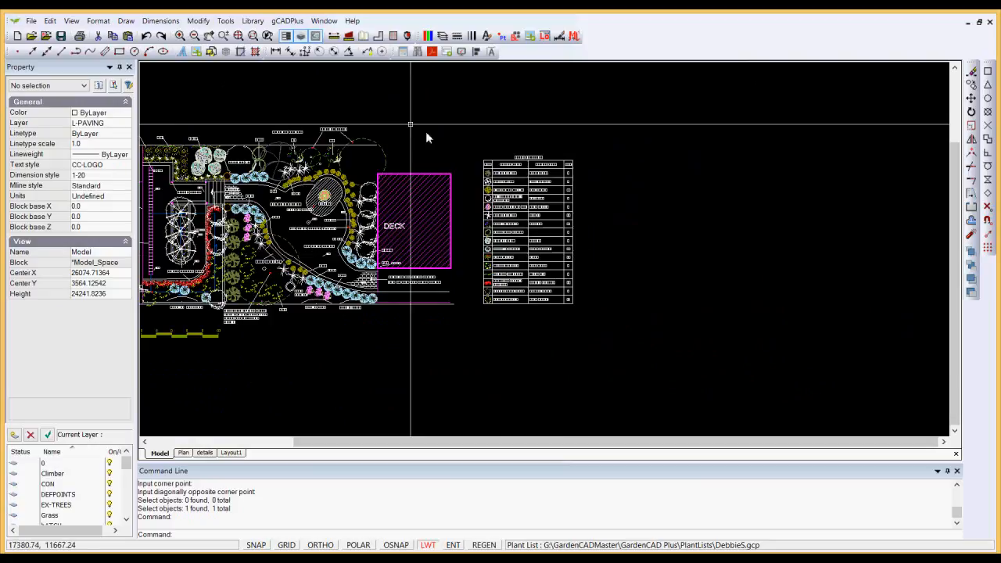
pyautogui.click(287, 21)
pyautogui.moveTo(362, 35)
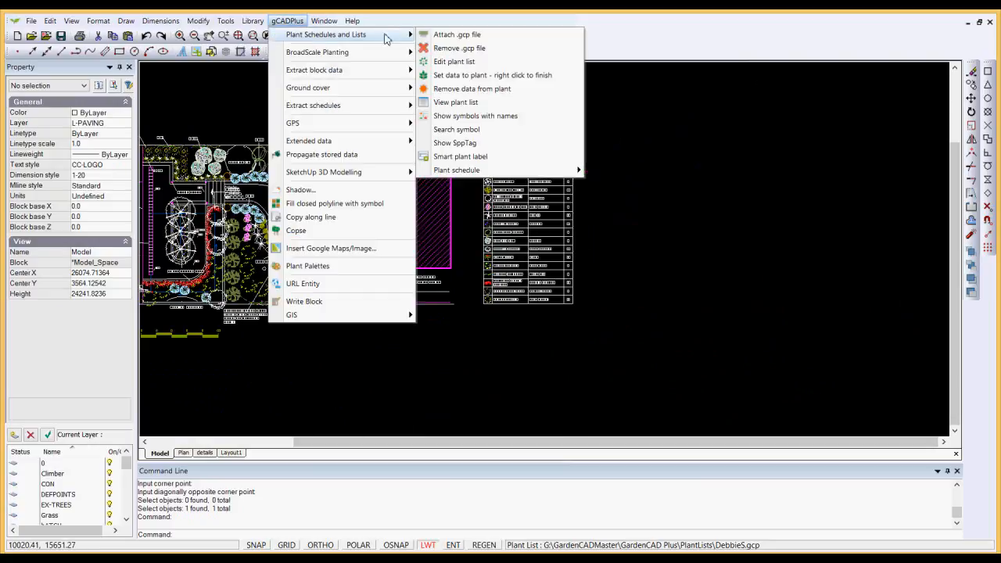
pyautogui.moveTo(480, 170)
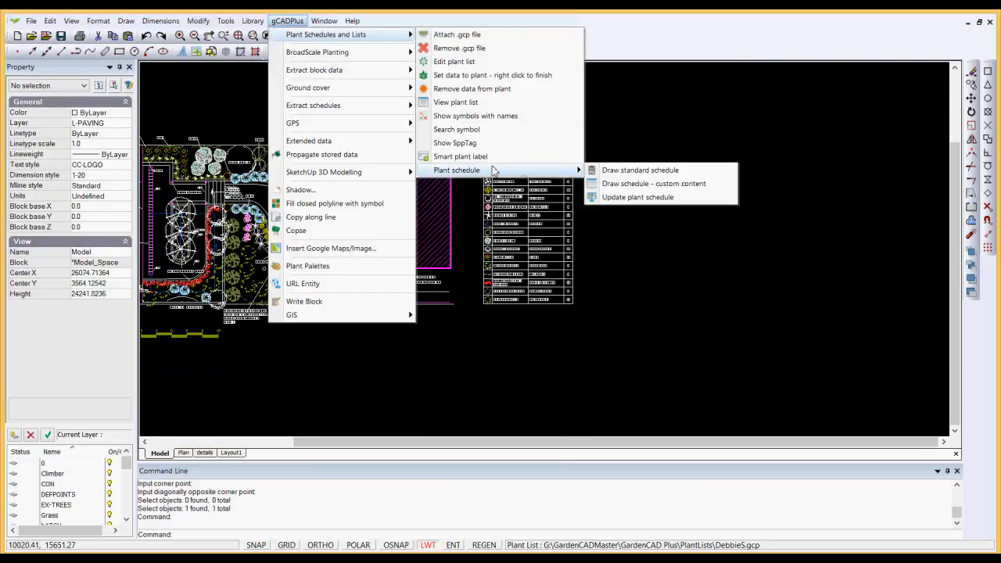
pyautogui.click(635, 185)
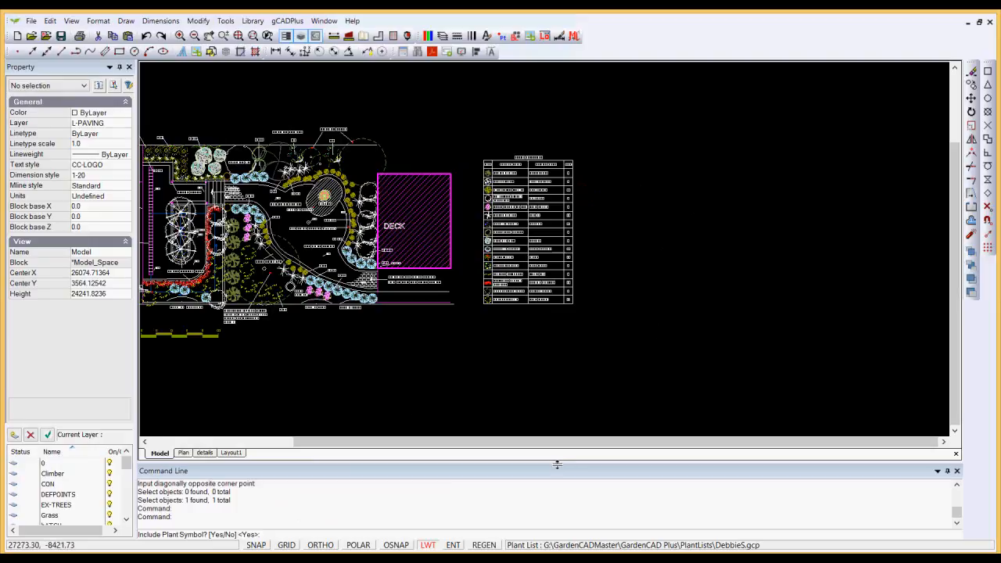
pyautogui.moveTo(557, 463); pyautogui.dragTo(561, 495)
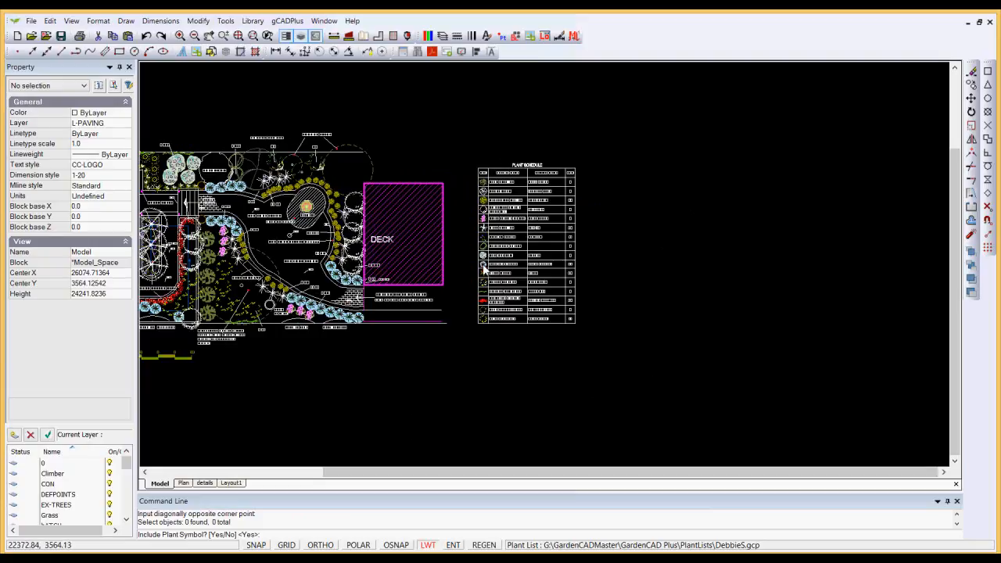
pyautogui.scroll(2, 482, 266)
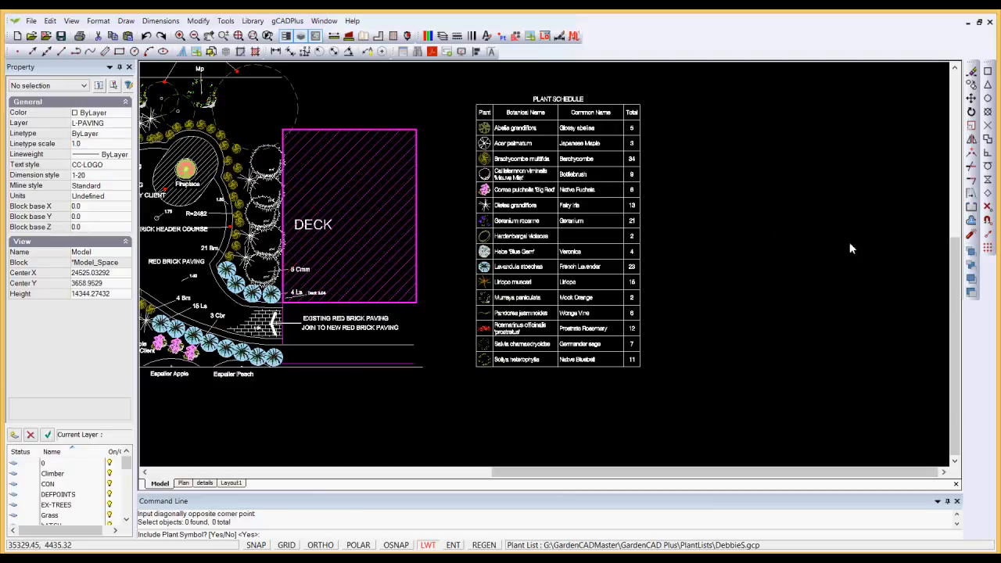
pyautogui.press('Return')
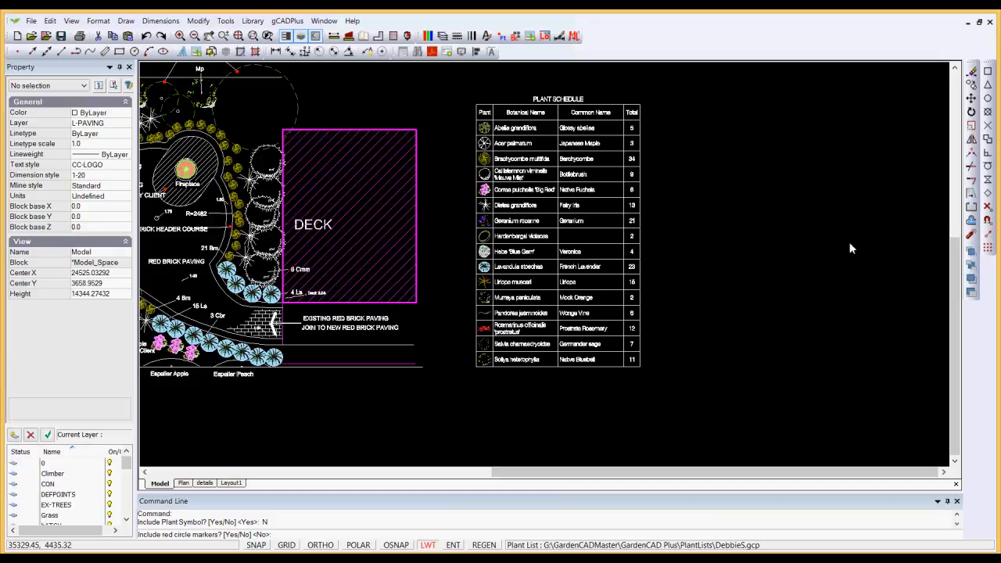
pyautogui.press('Return')
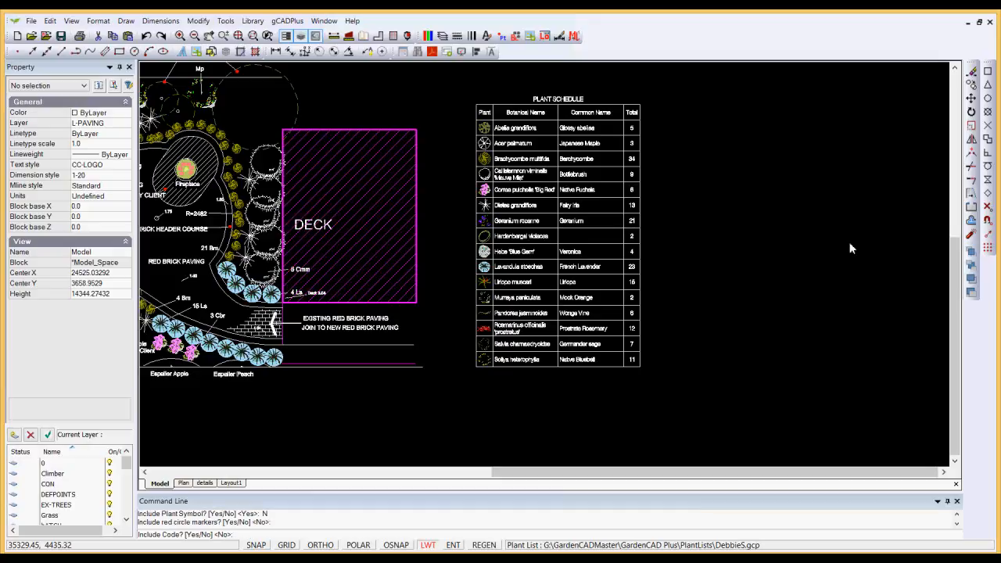
pyautogui.write('Y')
pyautogui.press('Return')
pyautogui.press('Return')
pyautogui.press('Return')
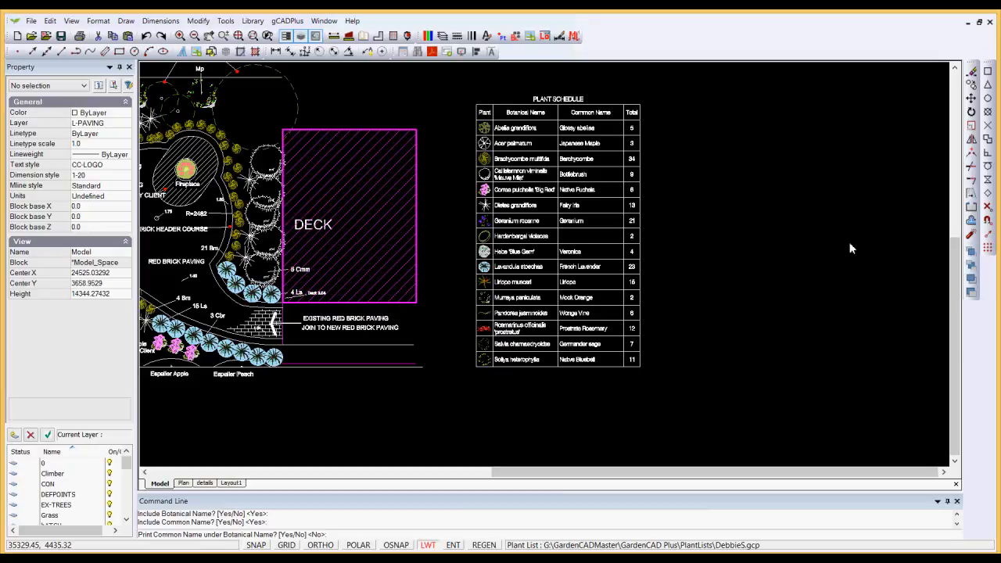
pyautogui.press('Return')
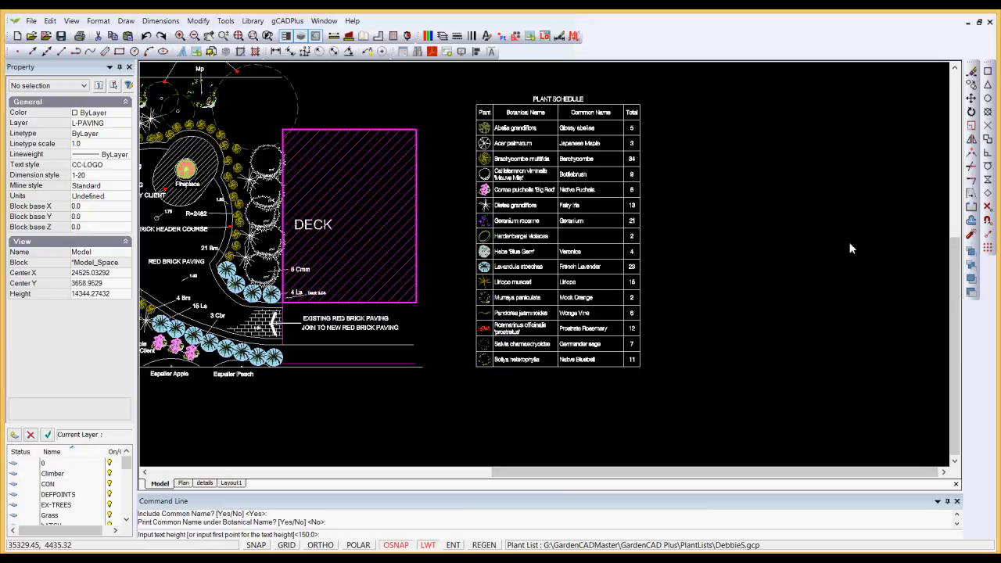
# - Place the custom plant schedule beside the standard one with a text height of 150, matching its height
pyautogui.press('Return')
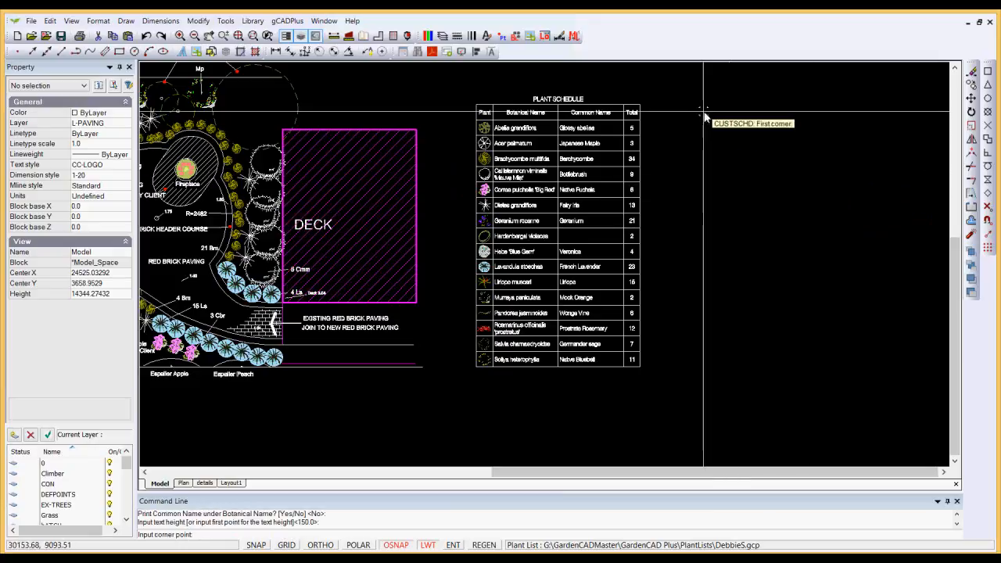
pyautogui.click(676, 104)
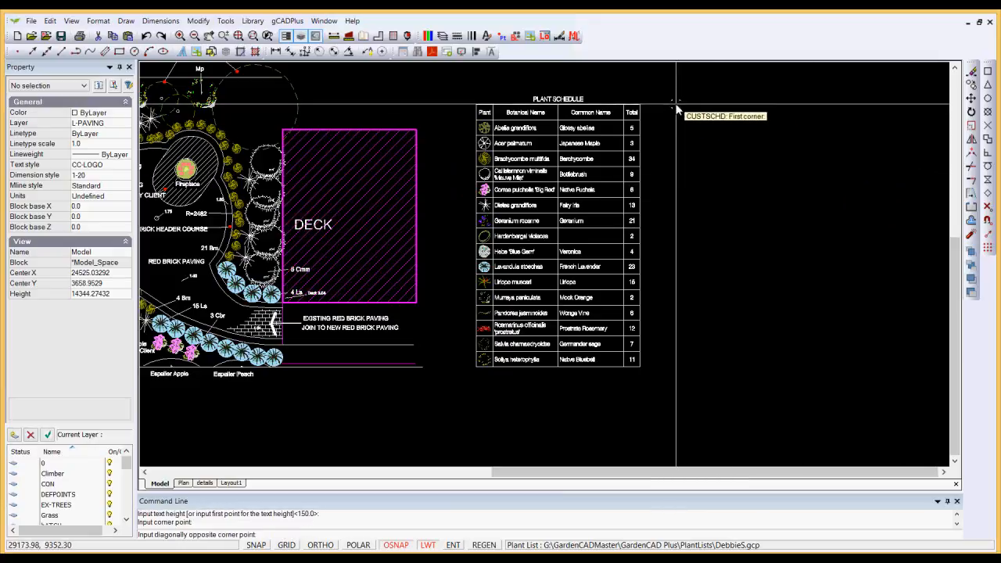
pyautogui.click(866, 366)
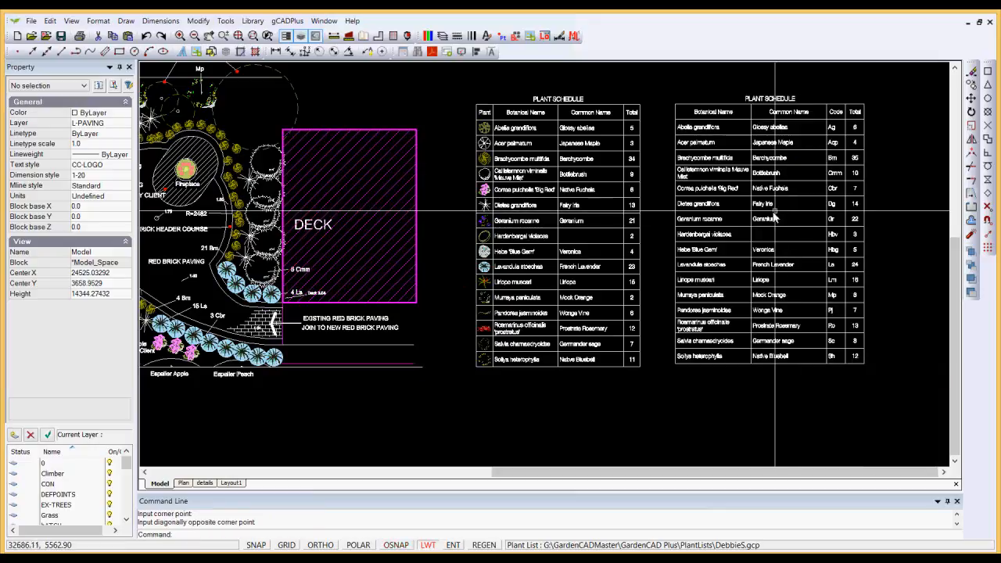
# - Examine the two plant schedules and compare the custom schedule's codes with the plant labels on the garden plan
pyautogui.scroll(1, 777, 179)
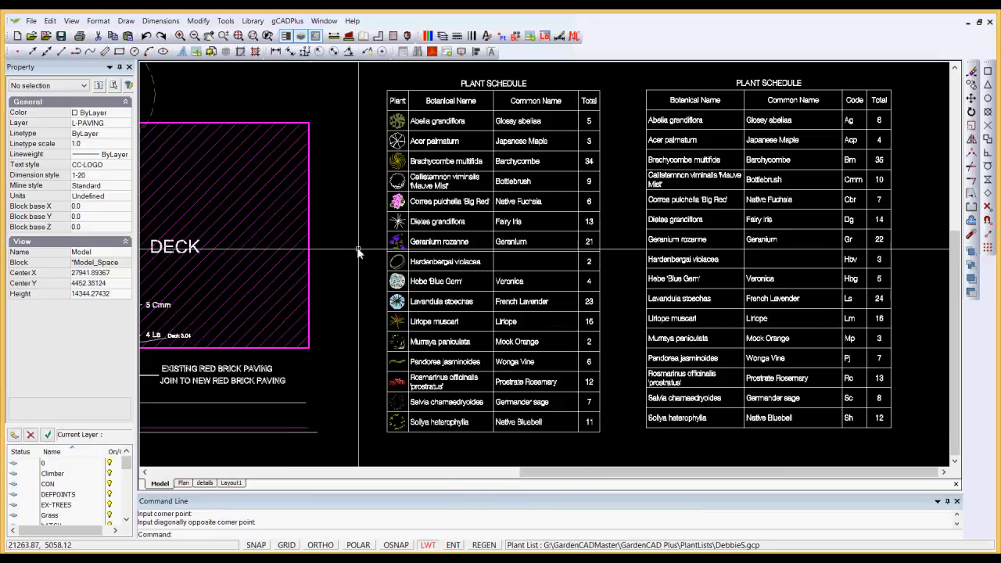
pyautogui.scroll(-3, 361, 249)
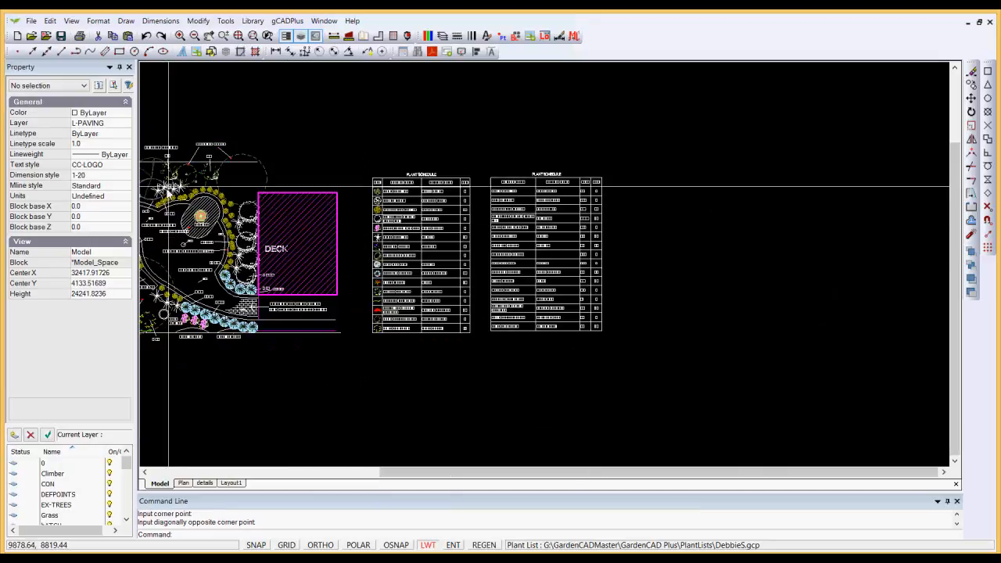
pyautogui.scroll(1, 168, 162)
pyautogui.scroll(2, 168, 162)
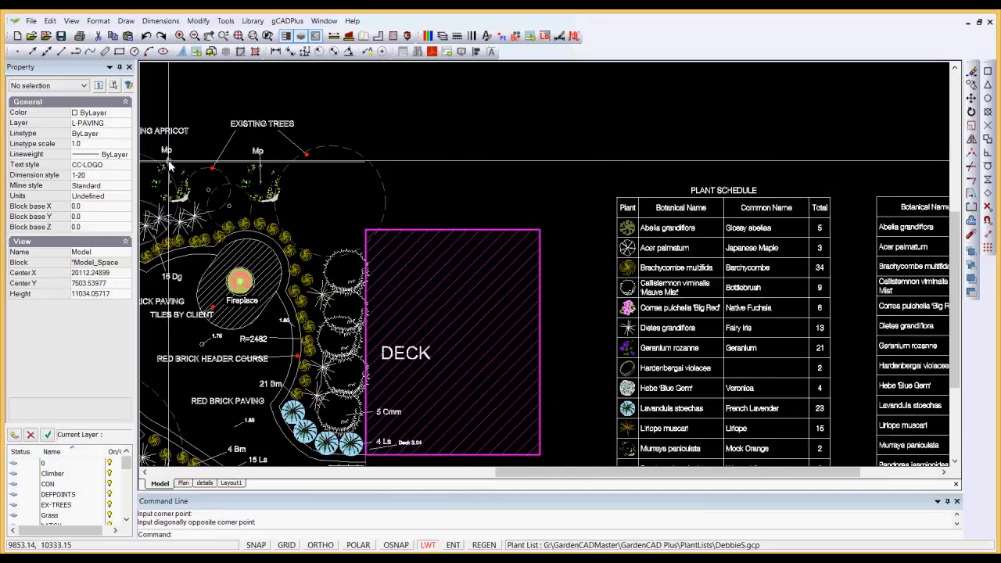
pyautogui.scroll(-2, 550, 155)
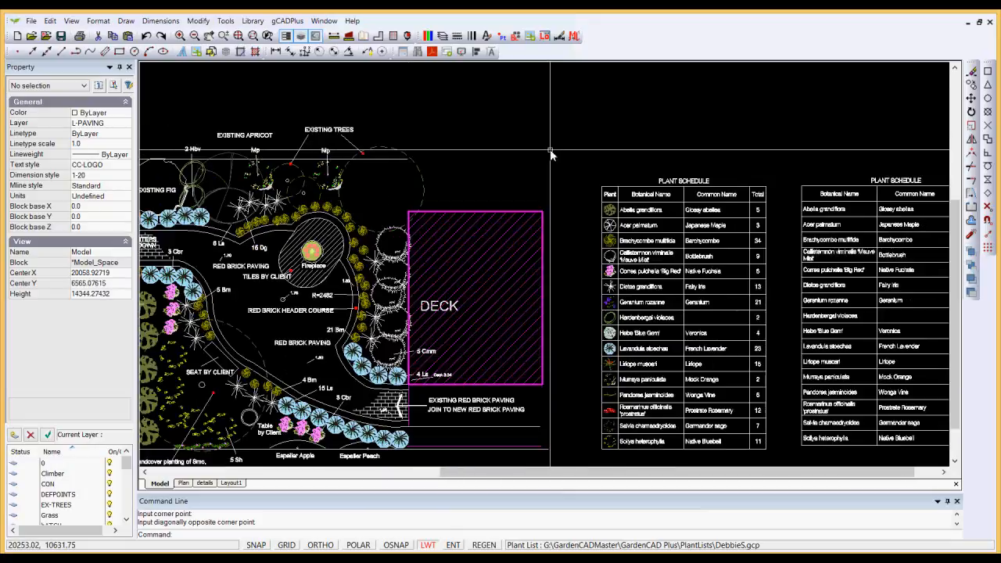
pyautogui.click(287, 21)
pyautogui.moveTo(354, 37)
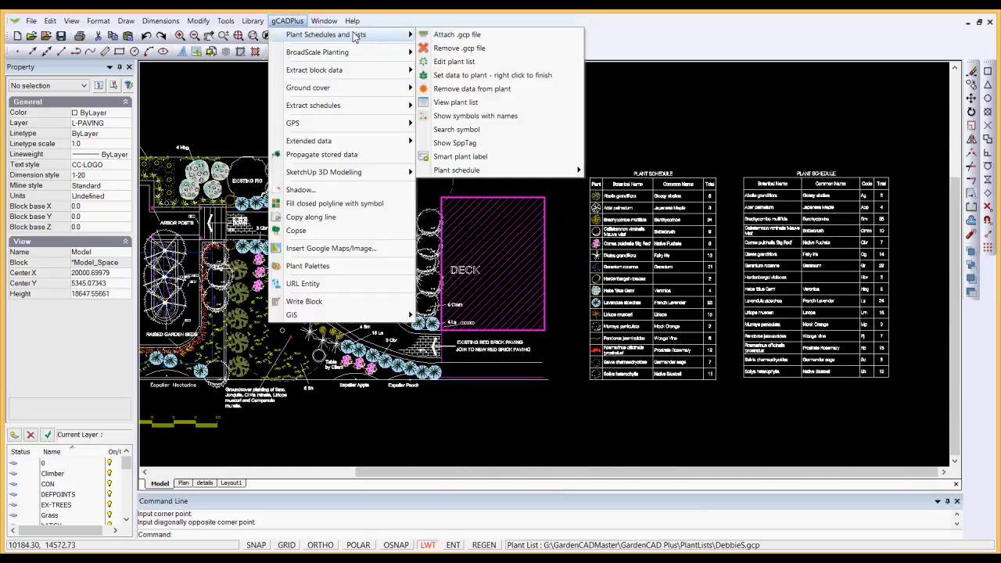
pyautogui.click(462, 158)
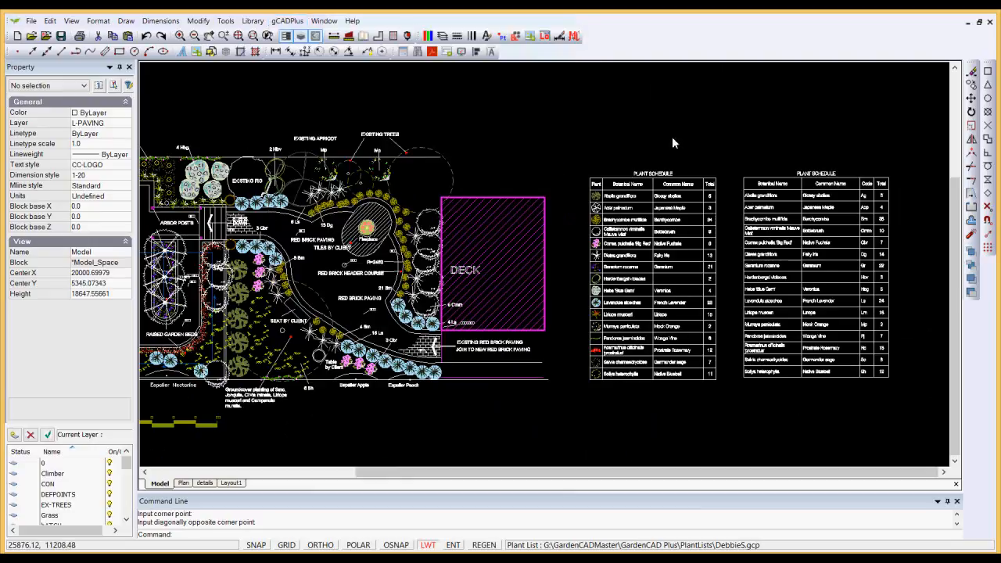
# - Start a custom-content plant schedule that includes plant symbols and red circle markers but leaves out codes
pyautogui.click(676, 141)
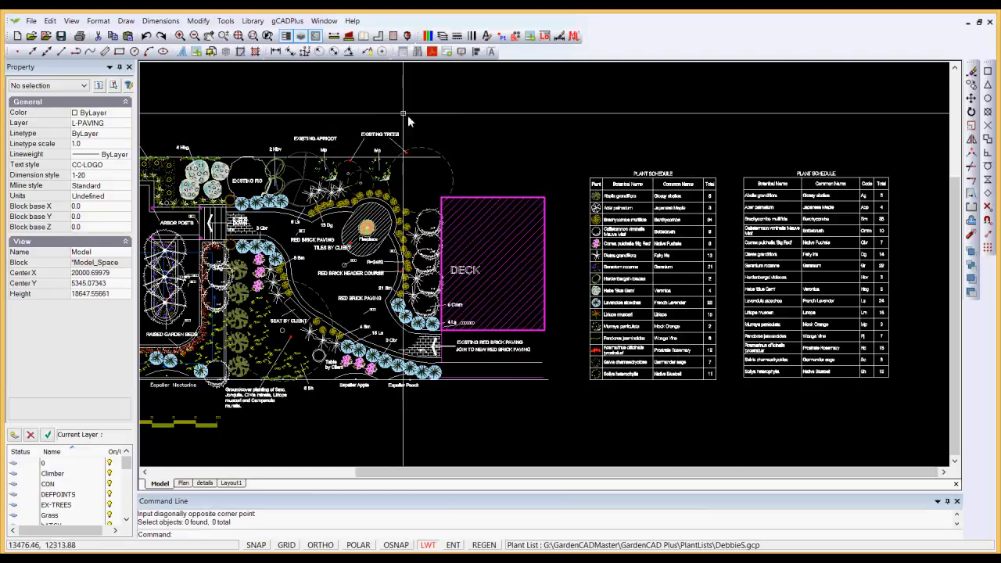
pyautogui.click(288, 21)
pyautogui.moveTo(401, 41)
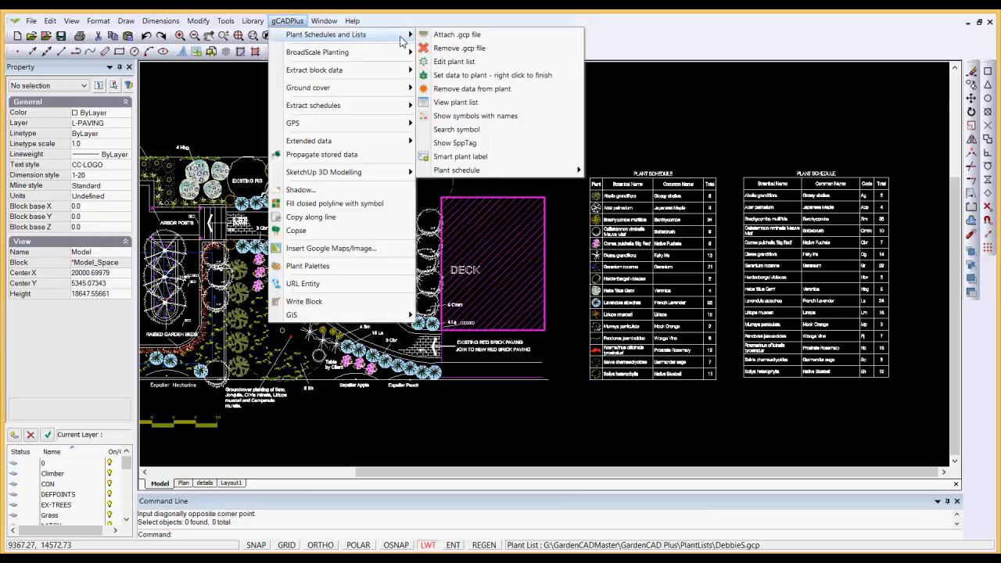
pyautogui.moveTo(548, 170)
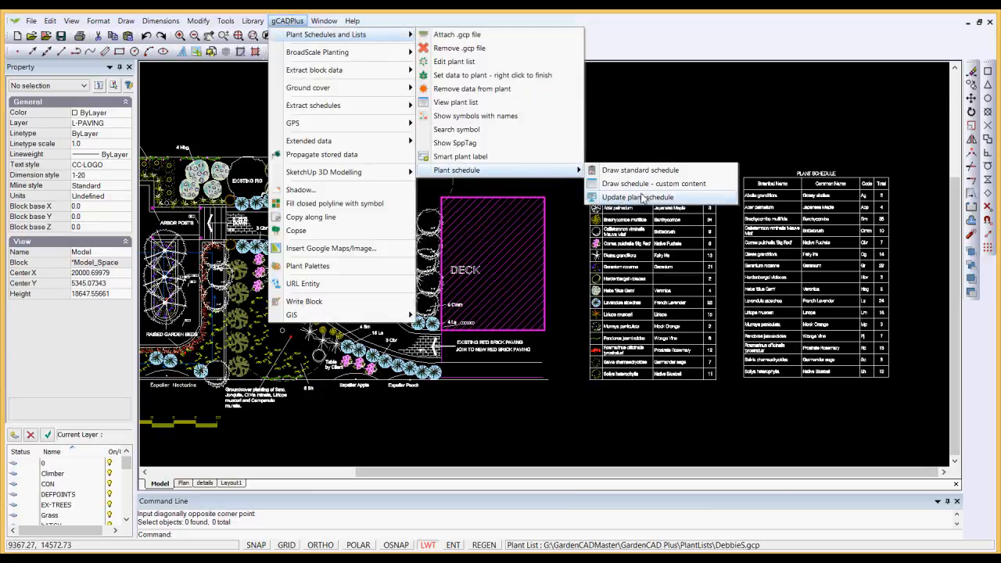
pyautogui.click(659, 184)
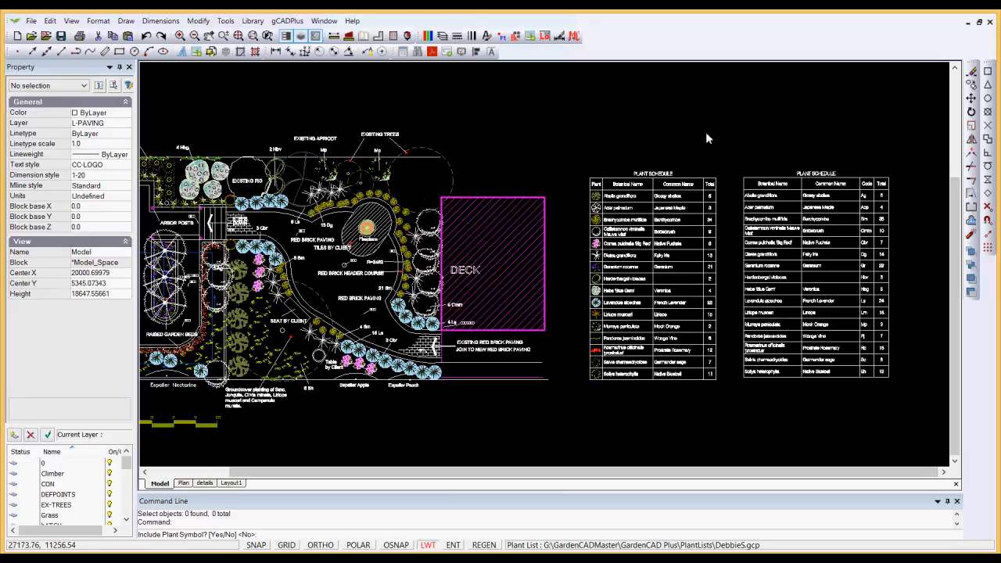
pyautogui.scroll(-1, 711, 128)
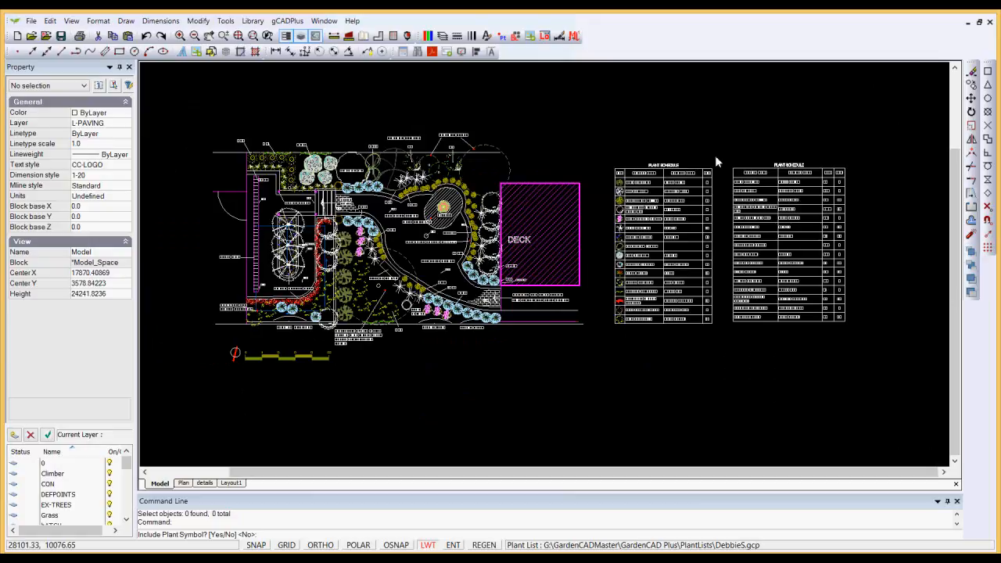
pyautogui.press('Return')
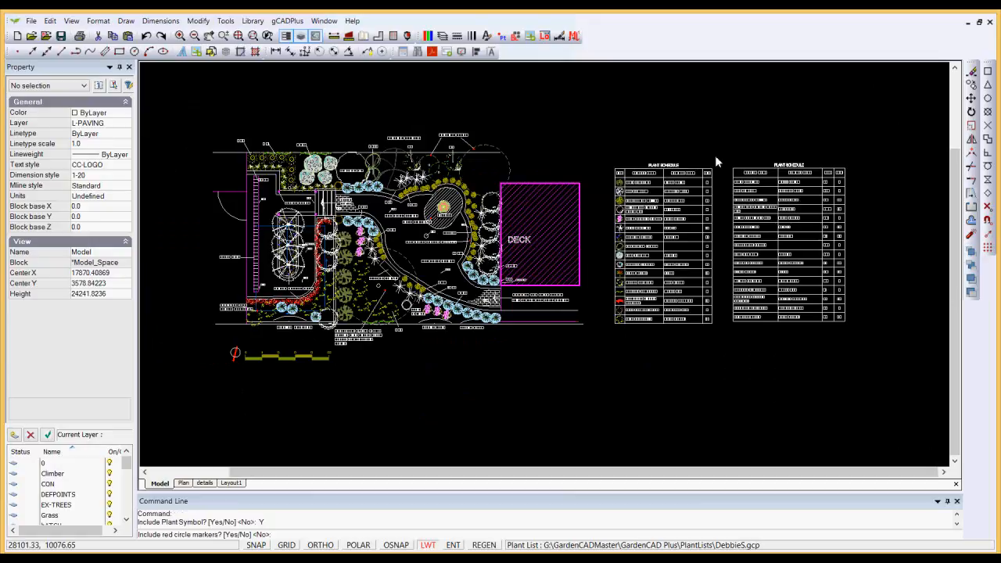
pyautogui.press('Return')
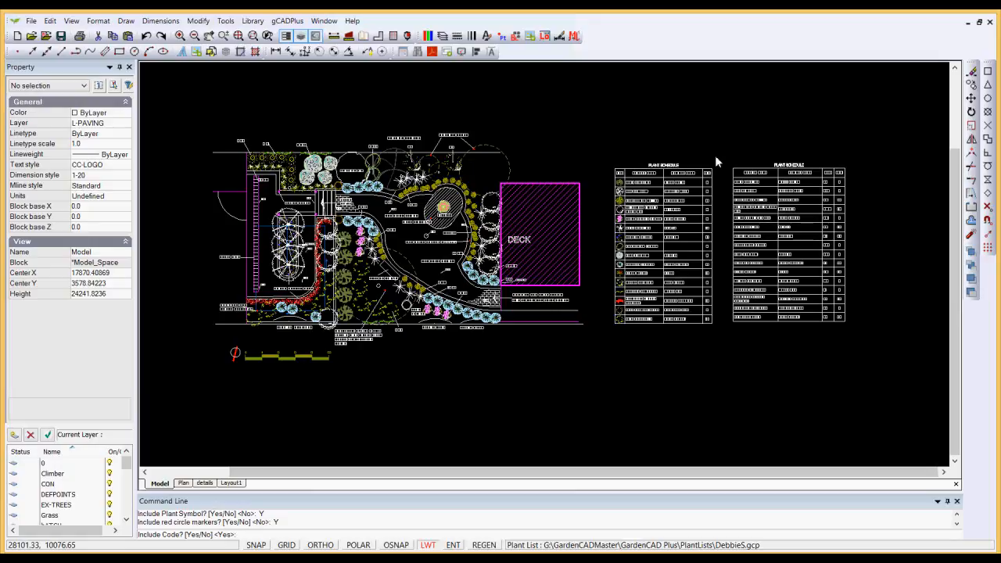
pyautogui.press('Return')
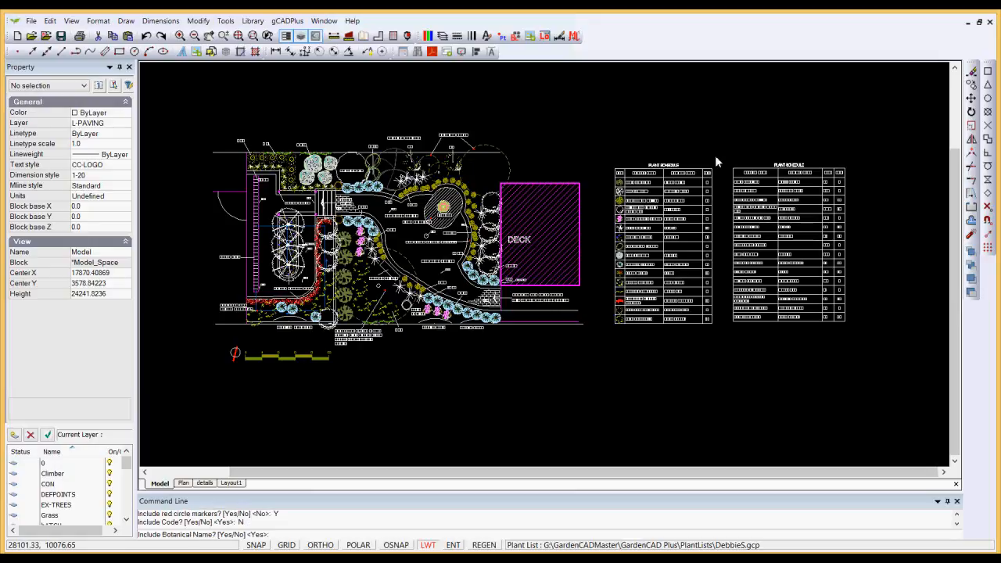
# - Combine botanical and common names in one column and place the schedule beside the standard one with a text height of 150
pyautogui.press('Return')
pyautogui.press('Return')
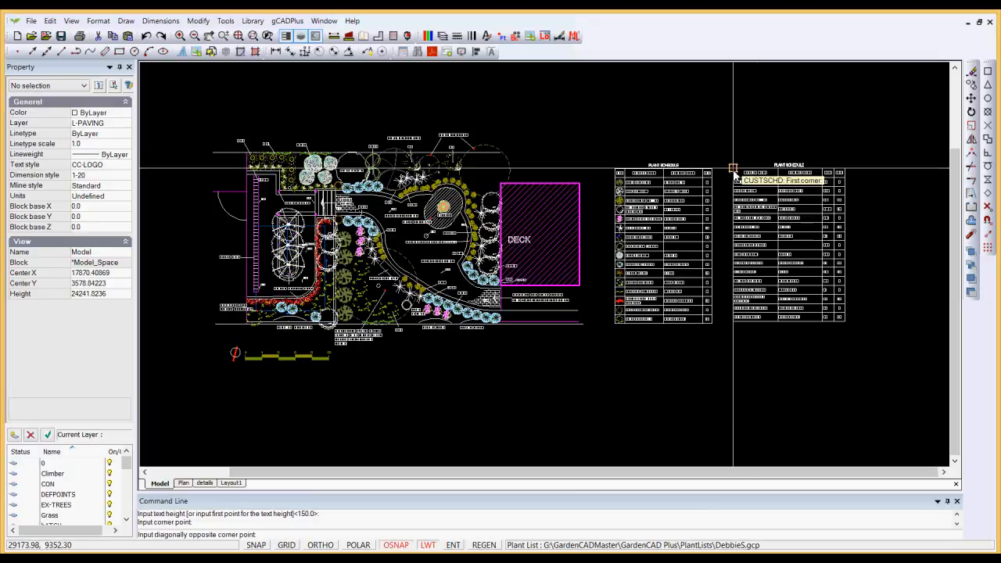
pyautogui.click(849, 325)
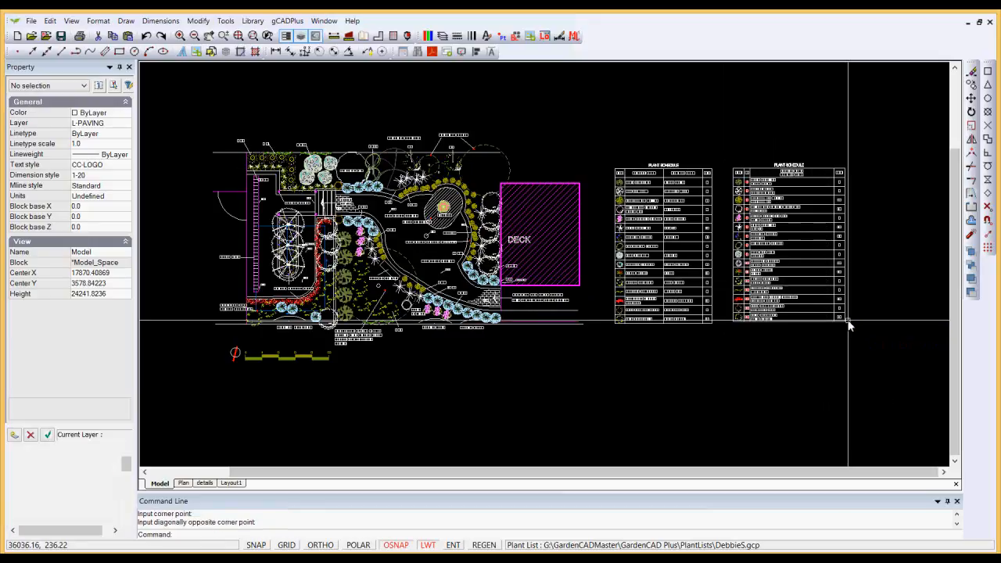
# - Explode the new custom plant schedule block with the numbered red markers
pyautogui.scroll(2, 769, 232)
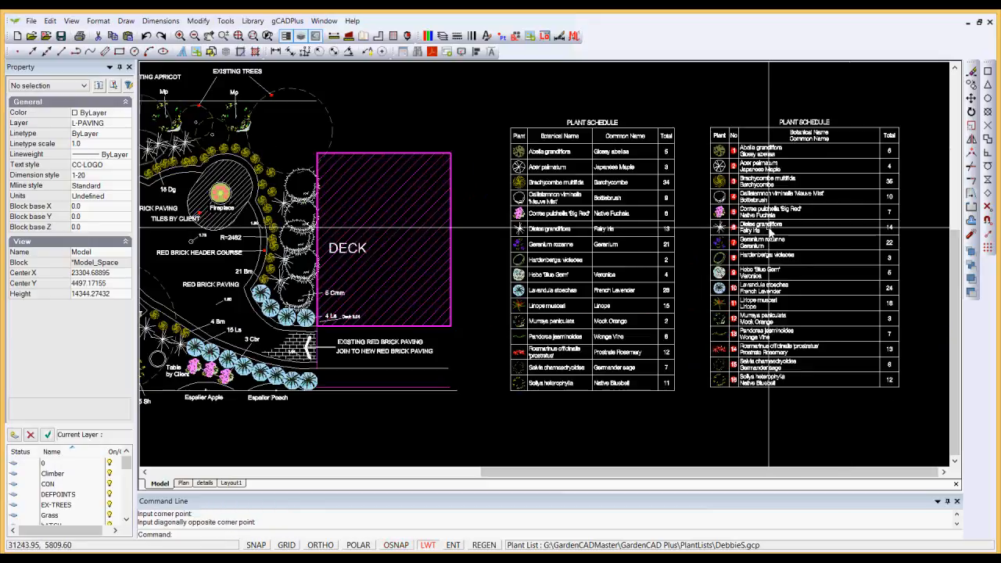
pyautogui.scroll(1, 769, 232)
pyautogui.moveTo(773, 228); pyautogui.dragTo(592, 236, button='middle')
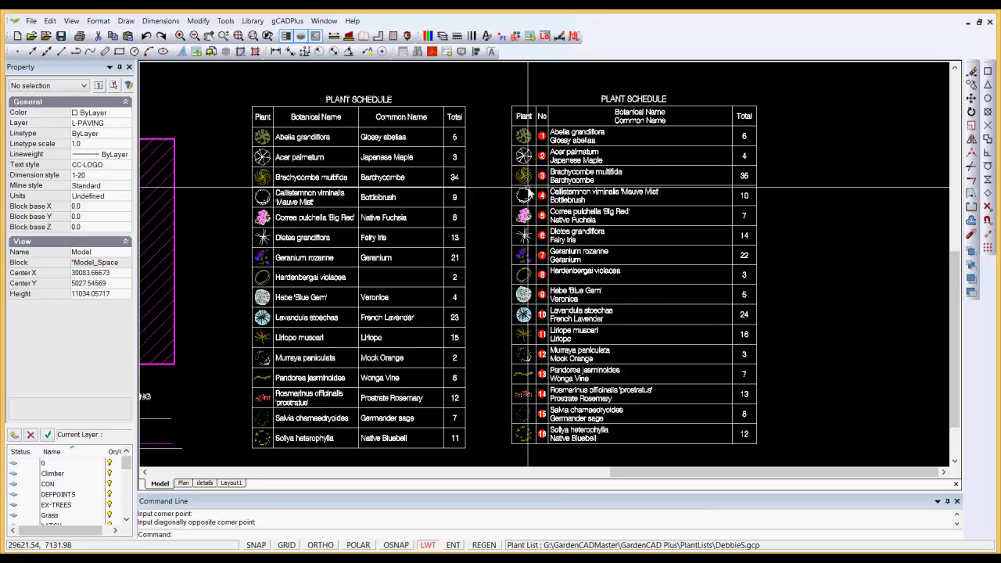
pyautogui.click(577, 145)
pyautogui.rightClick(576, 146)
pyautogui.click(614, 255)
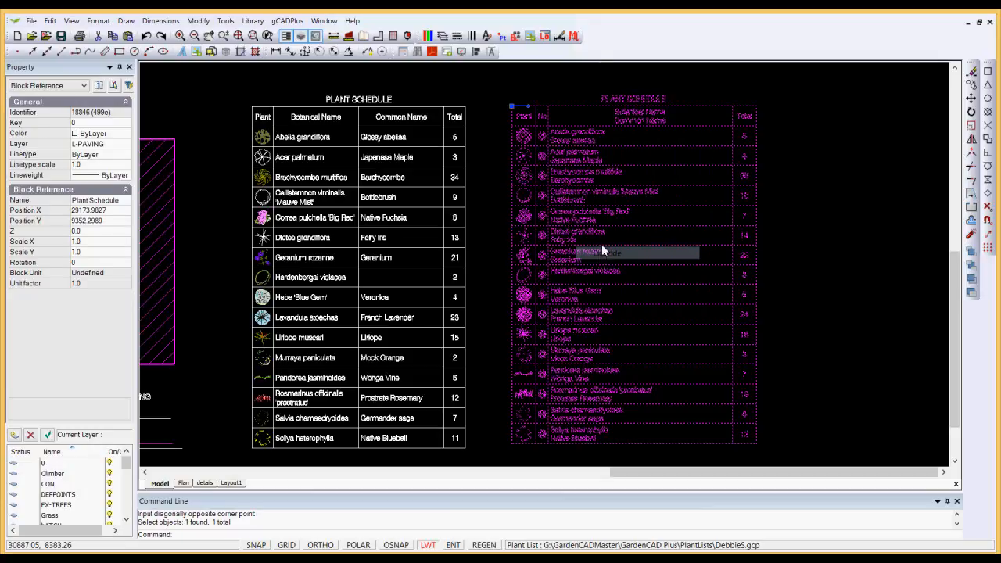
# - Copy the red number 1 marker from the Abelia grandiflora row onto a matching Abelia plant in the garden plan
pyautogui.scroll(-1, 560, 212)
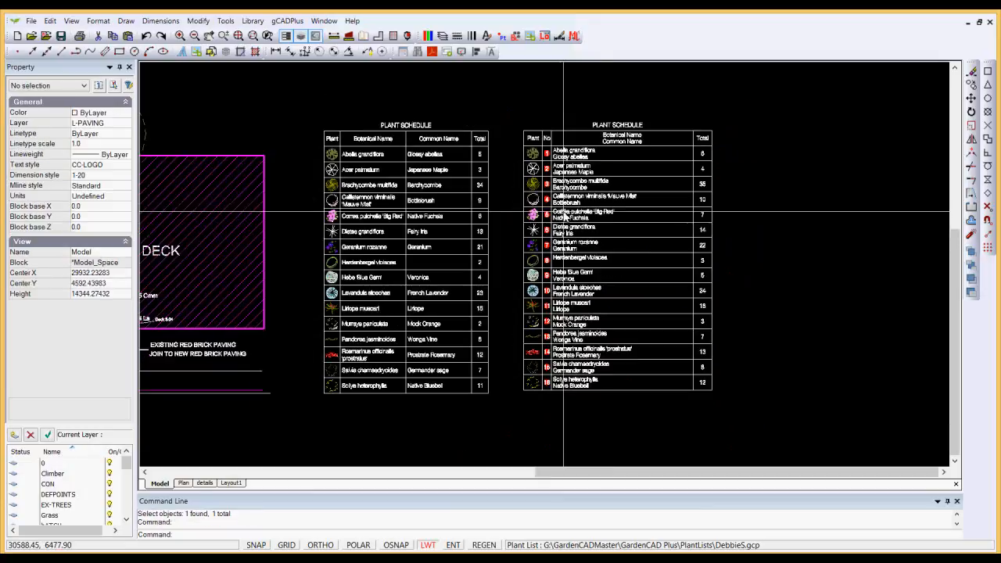
pyautogui.click(548, 155)
pyautogui.rightClick(547, 154)
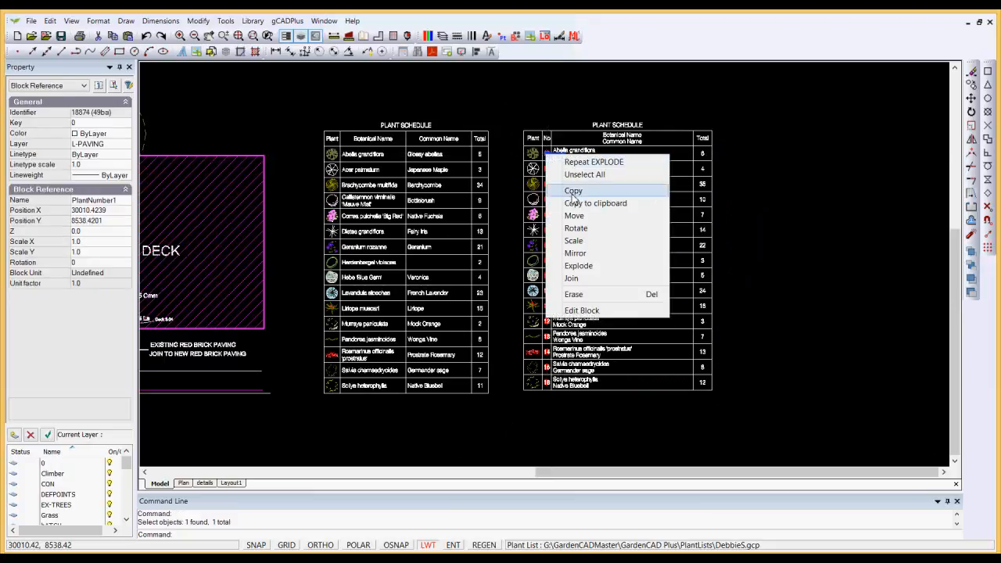
pyautogui.click(571, 189)
pyautogui.scroll(-2, 601, 213)
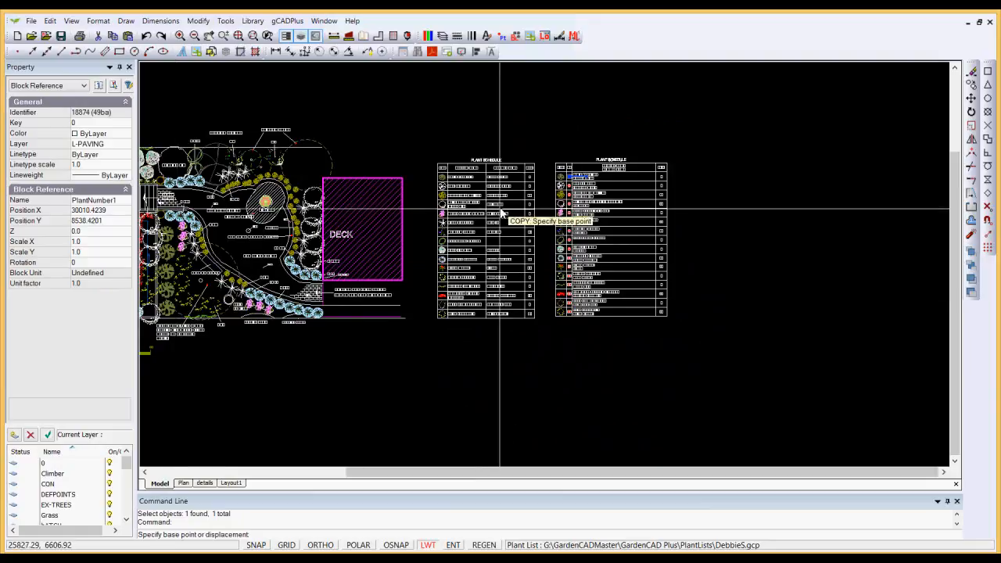
pyautogui.click(561, 183)
pyautogui.click(167, 274)
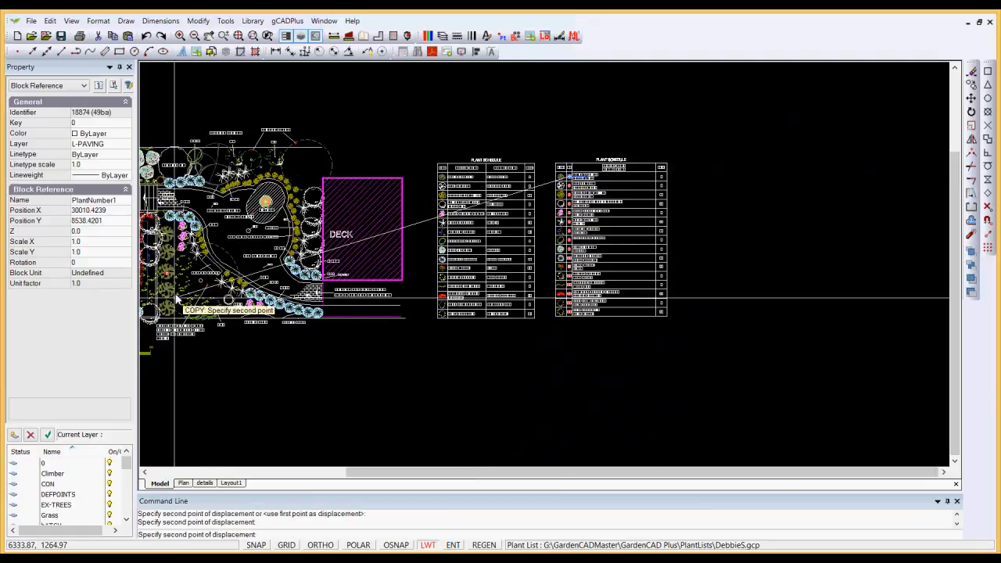
pyautogui.rightClick(173, 296)
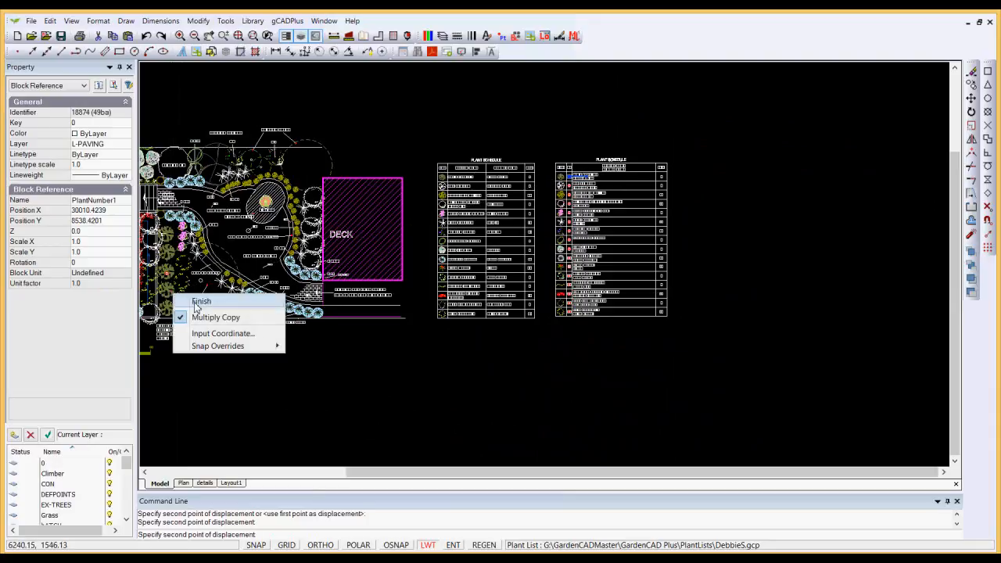
pyautogui.click(198, 302)
# - Examine the copied marker on the garden plan and compare the numbered custom schedule with the standard one, clearing the selection
pyautogui.scroll(4, 177, 283)
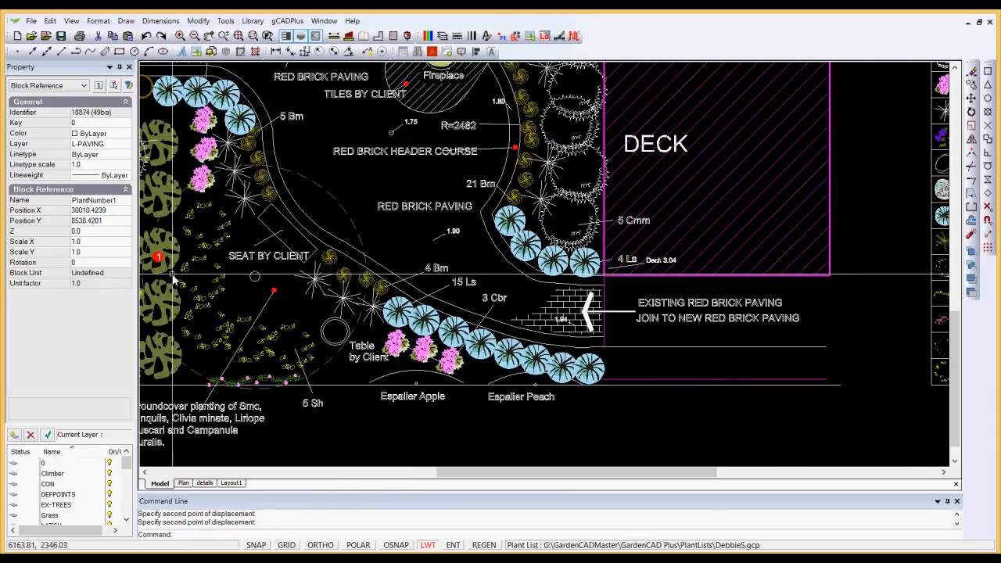
pyautogui.moveTo(193, 285); pyautogui.dragTo(332, 280, button='middle')
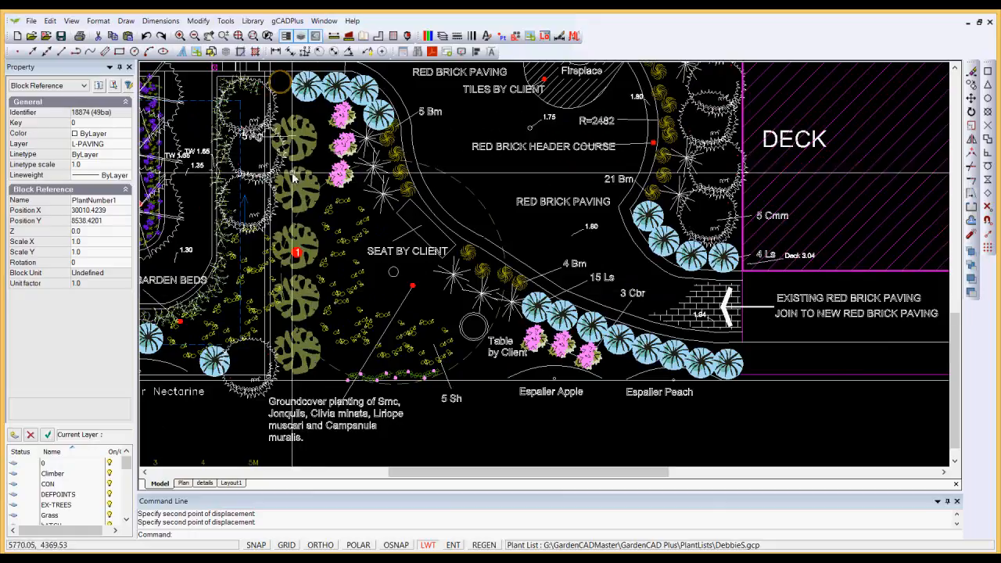
pyautogui.scroll(-2, 313, 235)
pyautogui.scroll(-1, 311, 236)
pyautogui.scroll(1, 876, 172)
pyautogui.moveTo(876, 173); pyautogui.dragTo(657, 226, button='middle')
pyautogui.scroll(2, 618, 173)
pyautogui.rightClick(692, 143)
pyautogui.click(727, 162)
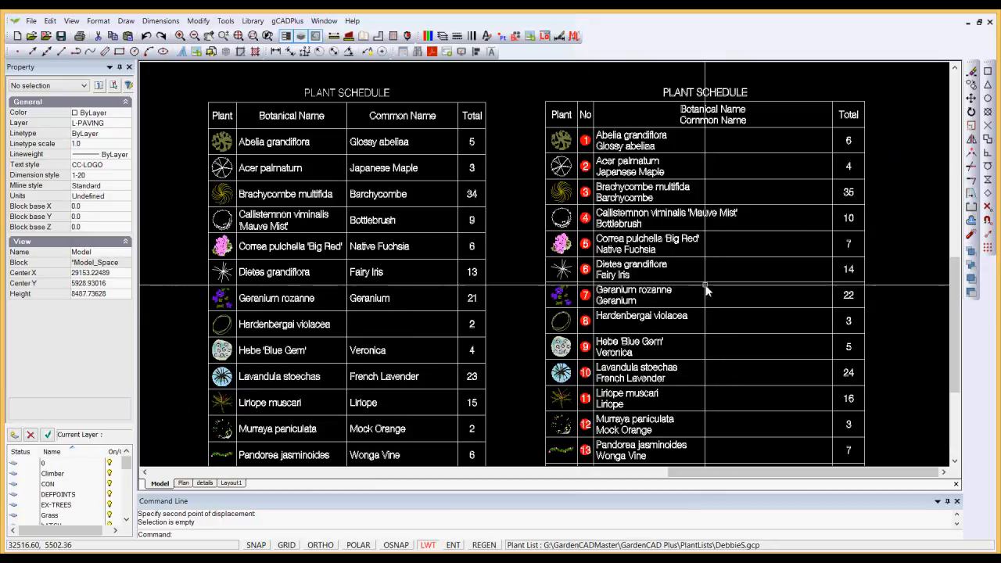
pyautogui.scroll(-1, 705, 290)
pyautogui.moveTo(704, 340); pyautogui.dragTo(712, 268, button='middle')
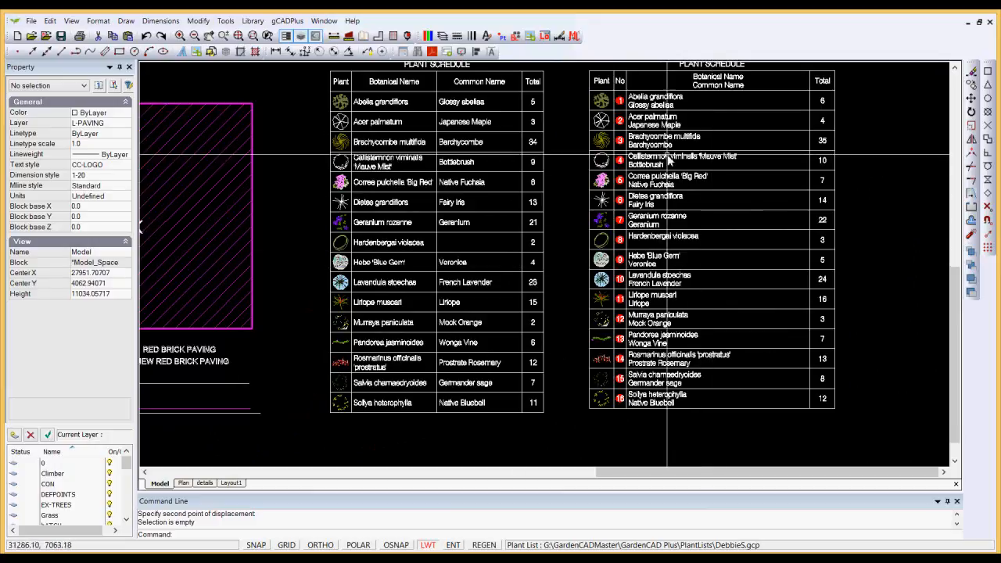
pyautogui.scroll(1, 647, 138)
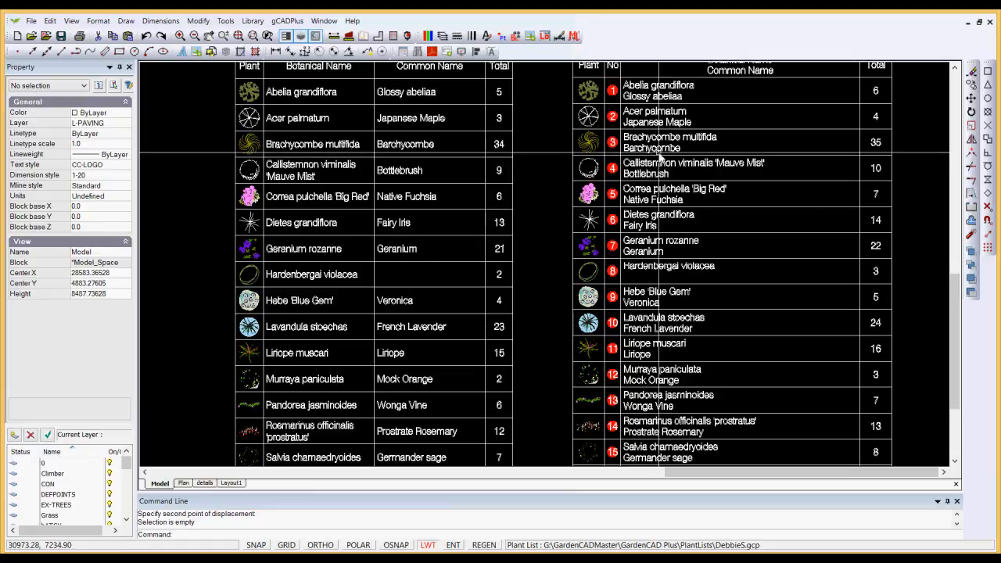
pyautogui.scroll(-3, 641, 221)
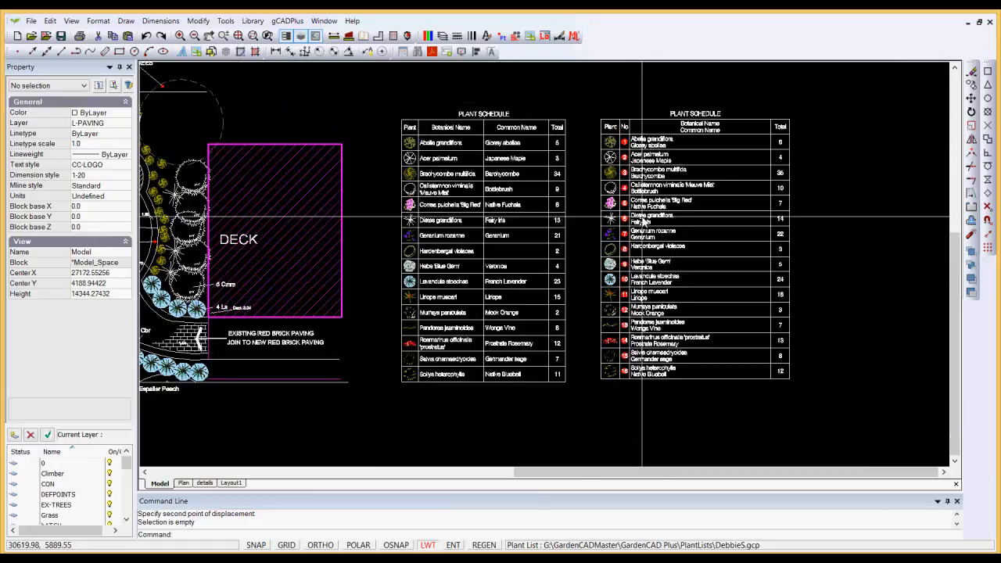